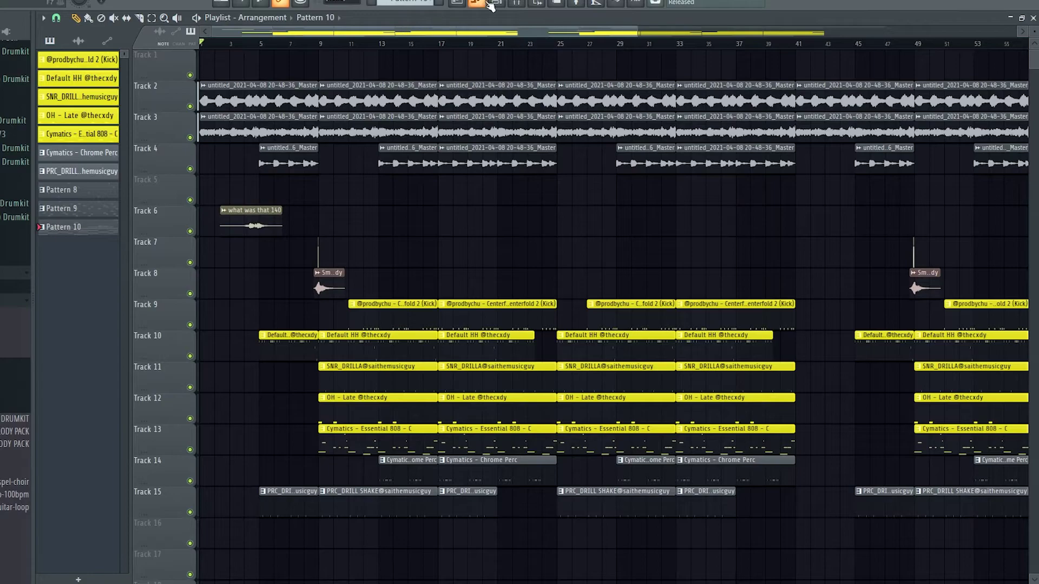
# - Open the Yamaha C7 channel's FLEX instrument from the channel rack and review its preset packs and sound settings
pyautogui.click(496, 2)
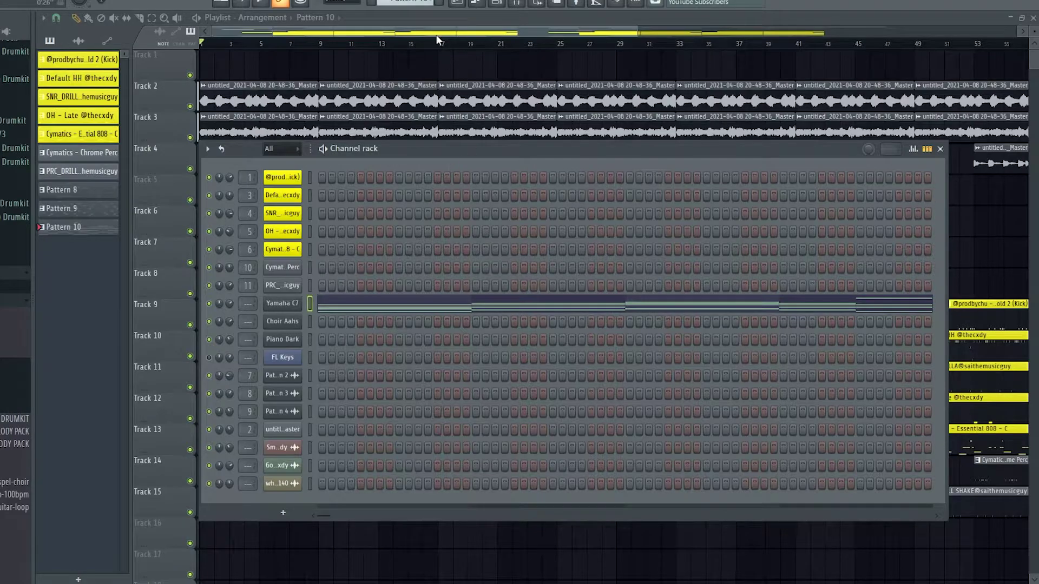
pyautogui.press('F6')
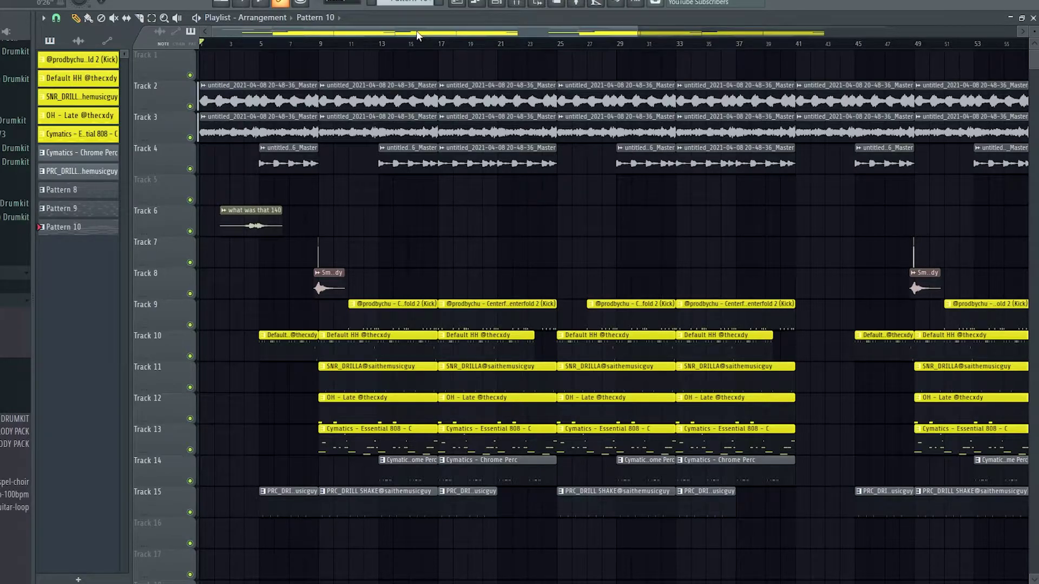
pyautogui.press('F6')
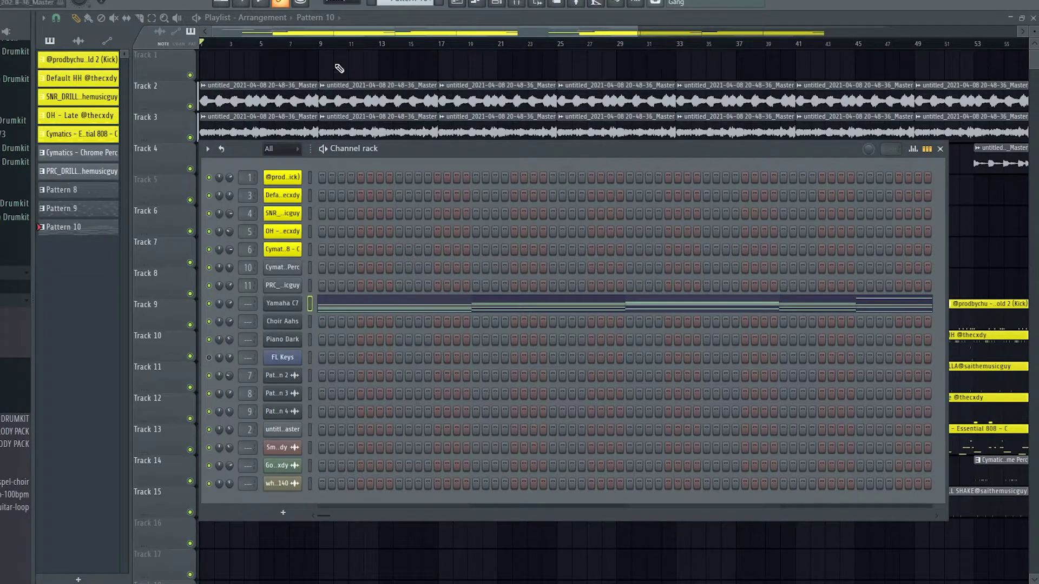
pyautogui.click(292, 304)
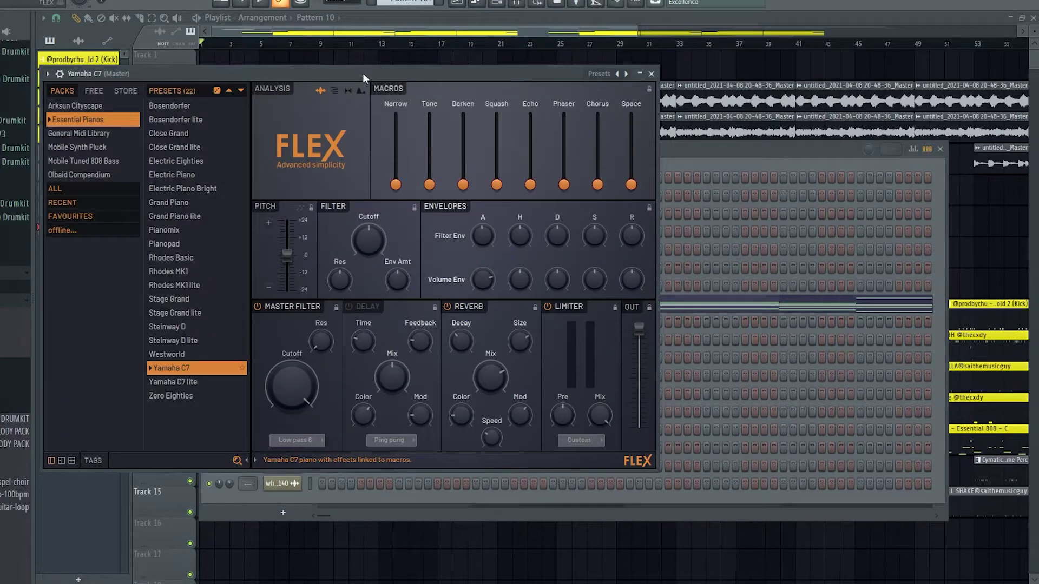
pyautogui.moveTo(363, 73); pyautogui.dragTo(473, 65)
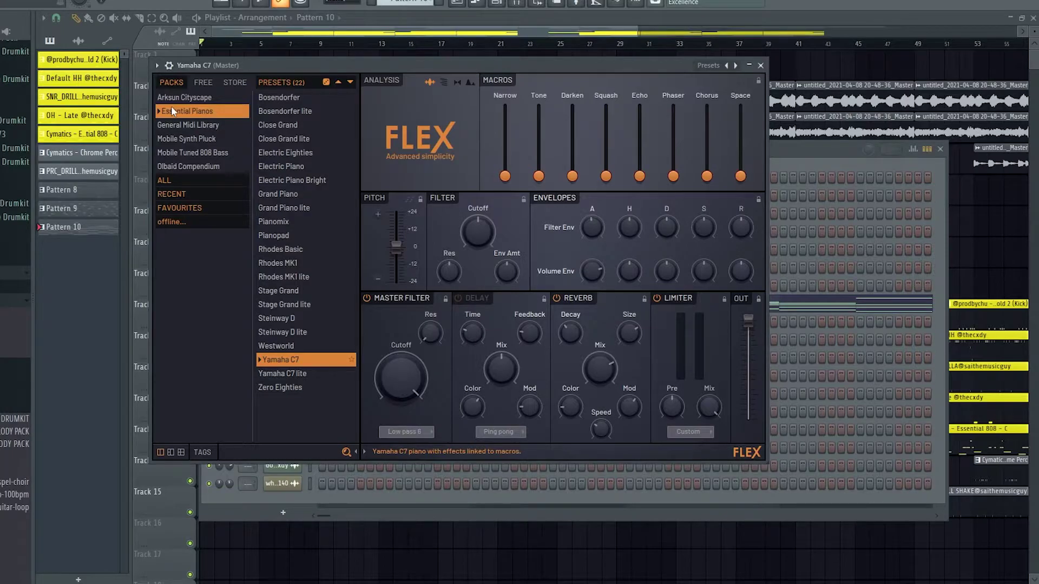
pyautogui.click(203, 82)
pyautogui.click(172, 83)
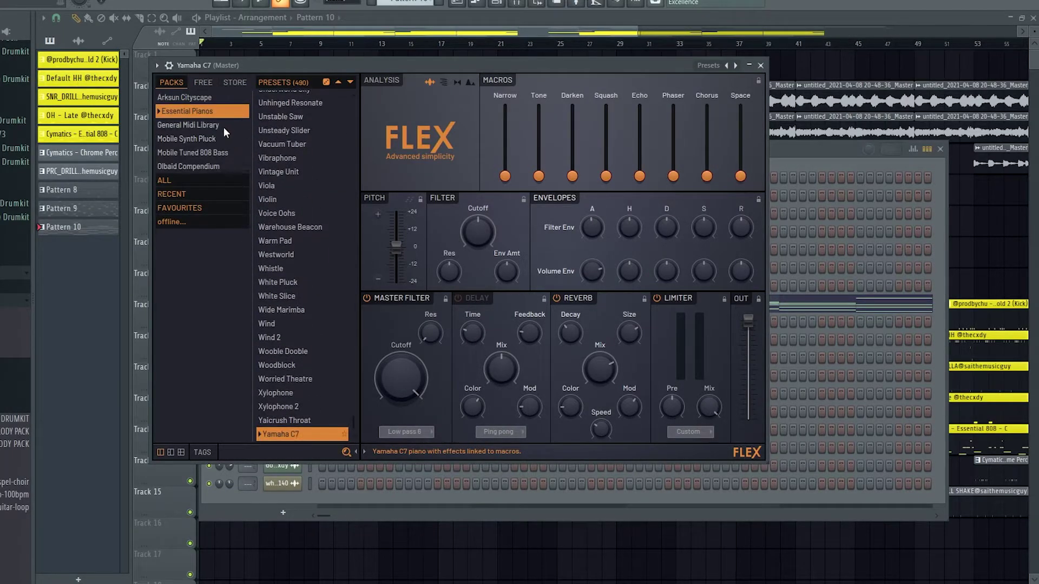
pyautogui.scroll(-3, 317, 407)
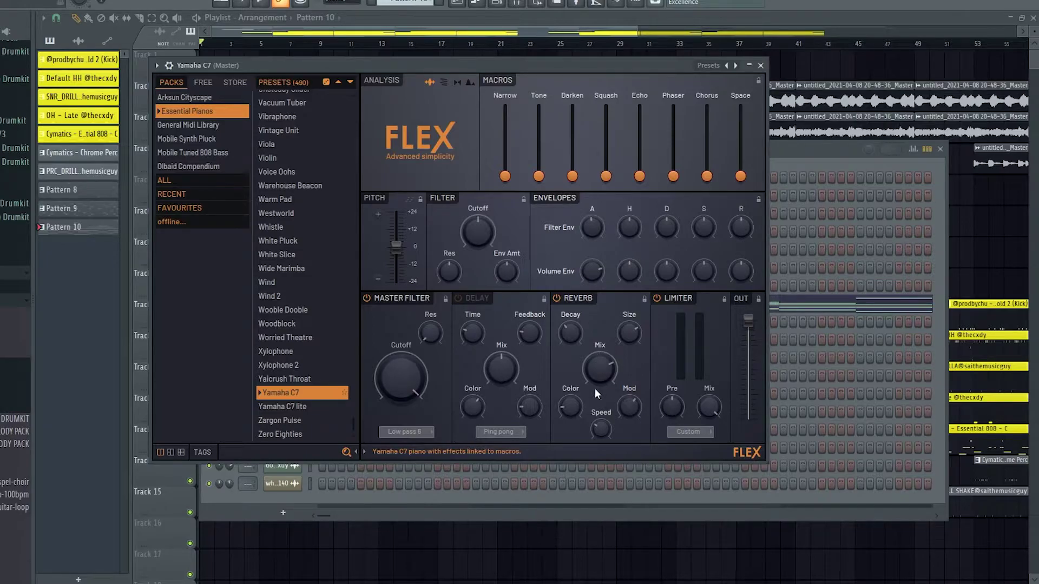
pyautogui.click(760, 65)
# - Open the Yamaha C7 chord progression in the piano roll, look over its notes and play it back
pyautogui.click(348, 306)
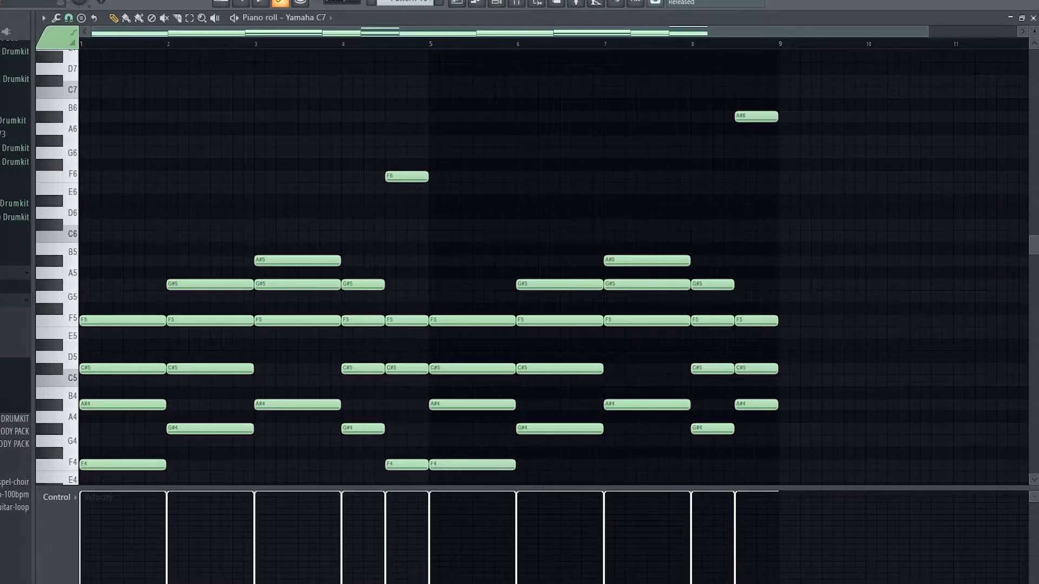
pyautogui.scroll(-4, 231, 201)
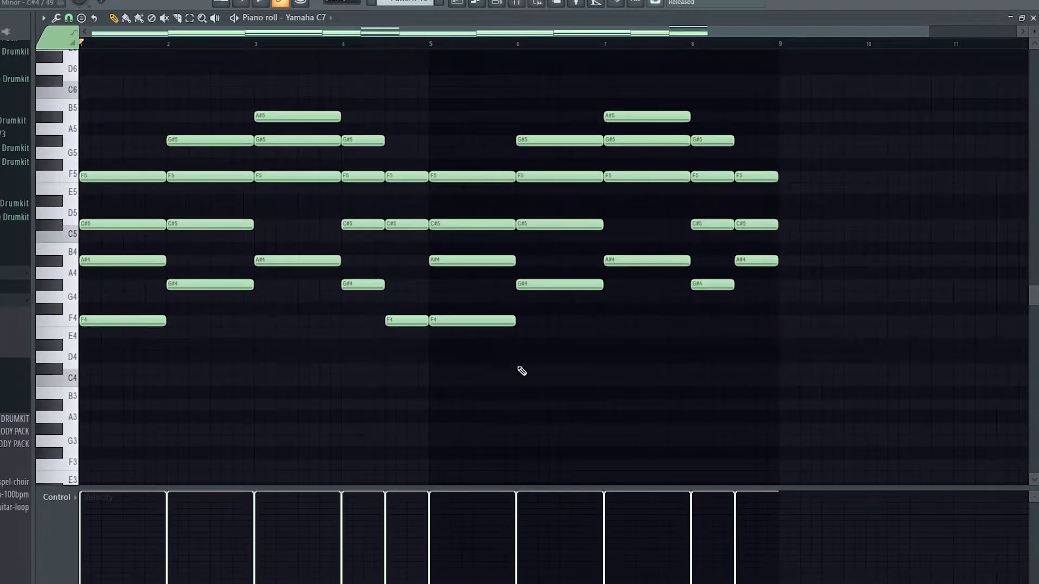
pyautogui.scroll(2, 250, 179)
pyautogui.scroll(3, 666, 228)
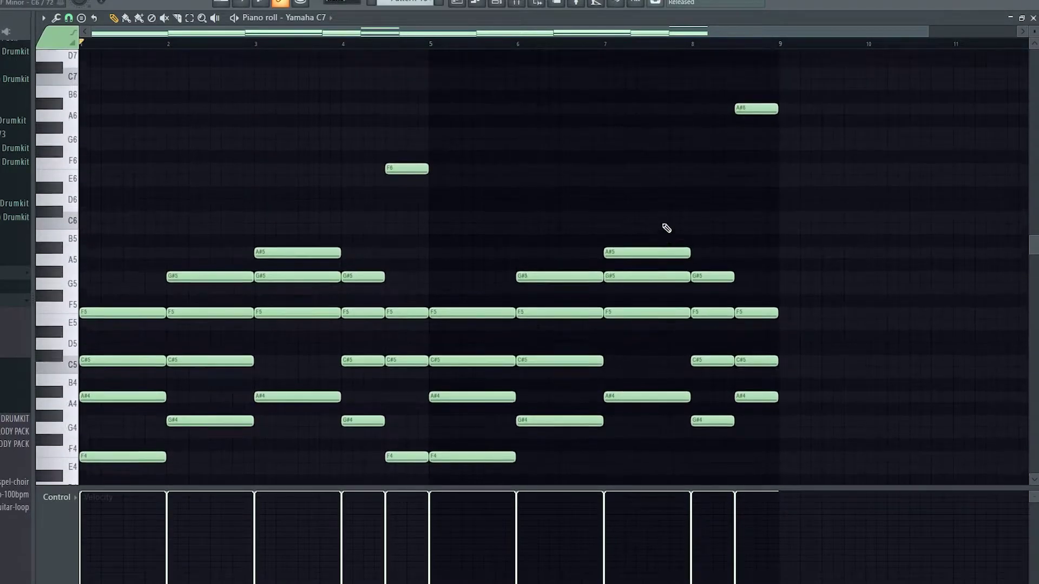
pyautogui.scroll(-2, 379, 436)
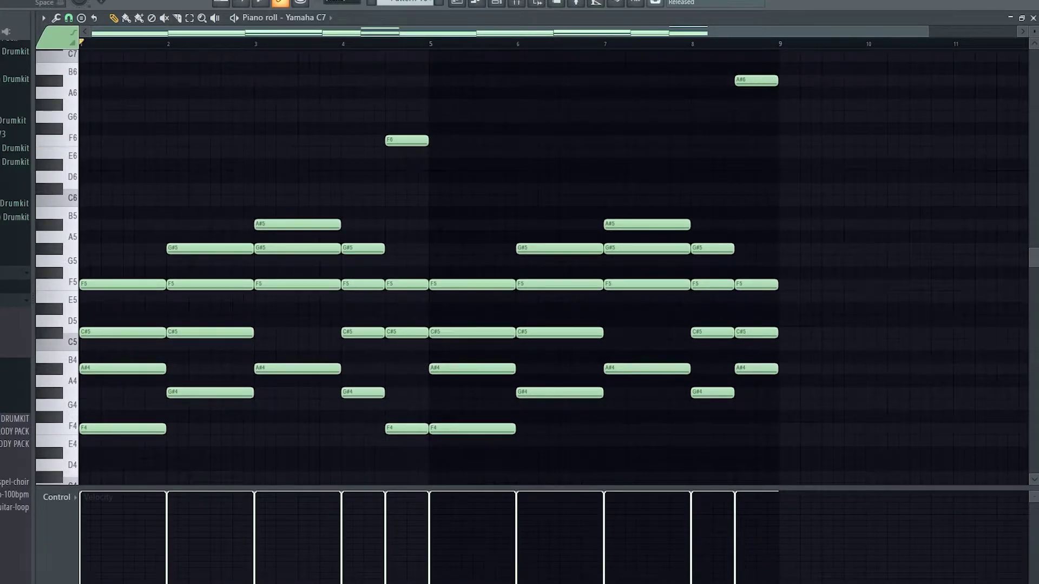
pyautogui.press('space')
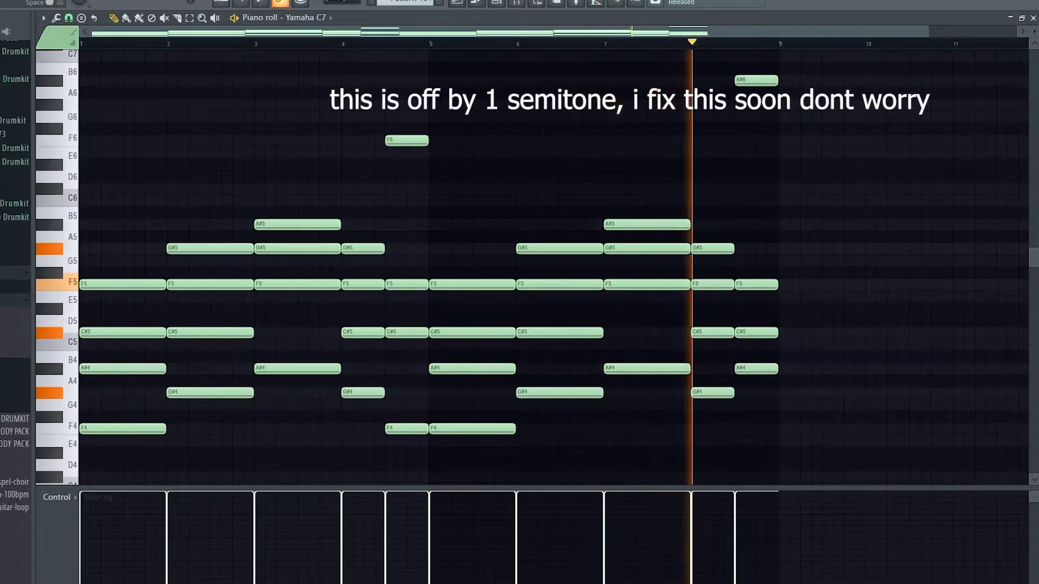
pyautogui.press('space')
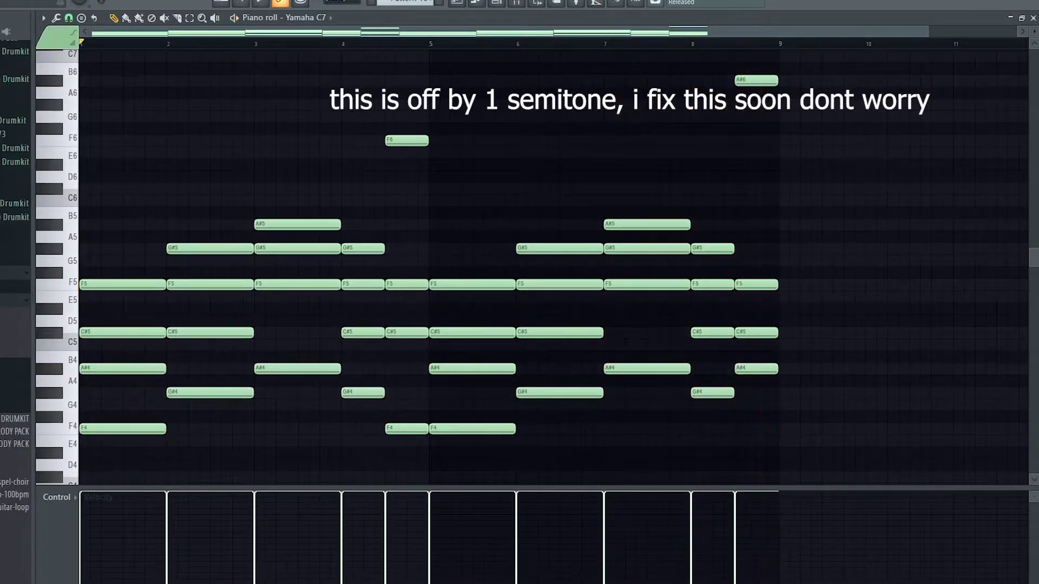
# - Switch to Pattern 9 and review the FLEX preset and effect settings of the Choir Aahs channel
pyautogui.scroll(-1, 417, 2)
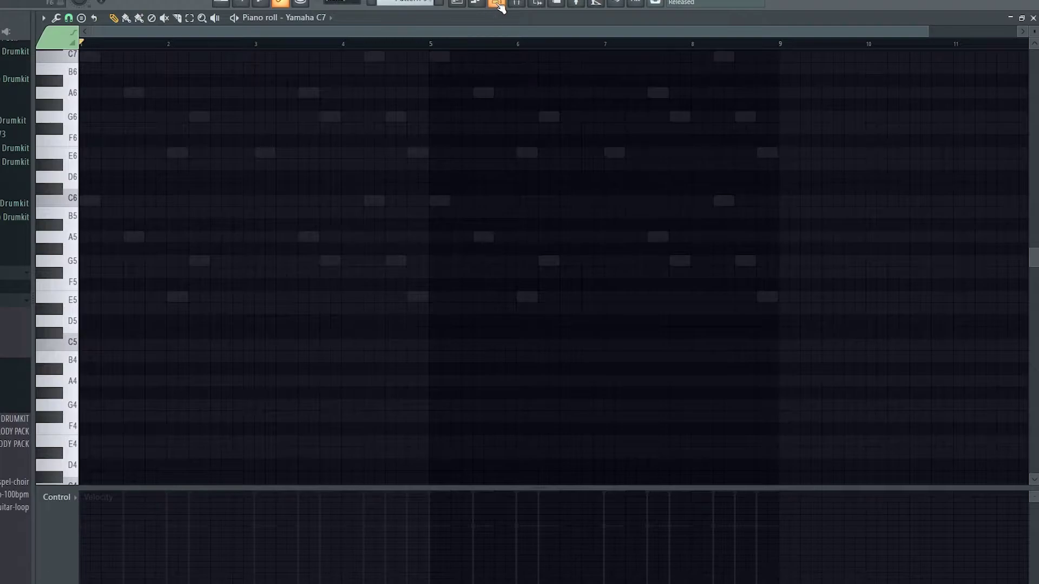
pyautogui.click(499, 5)
pyautogui.click(306, 324)
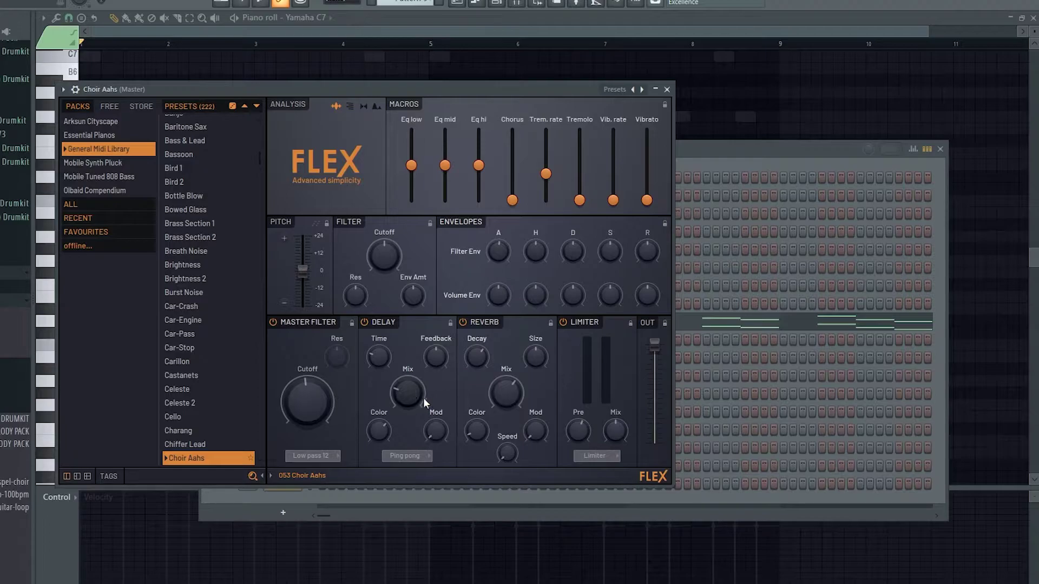
pyautogui.click(667, 89)
# - Open the Choir Aahs melody in the piano roll and play it while looking over both octaves of notes
pyautogui.click(529, 320)
pyautogui.press('space')
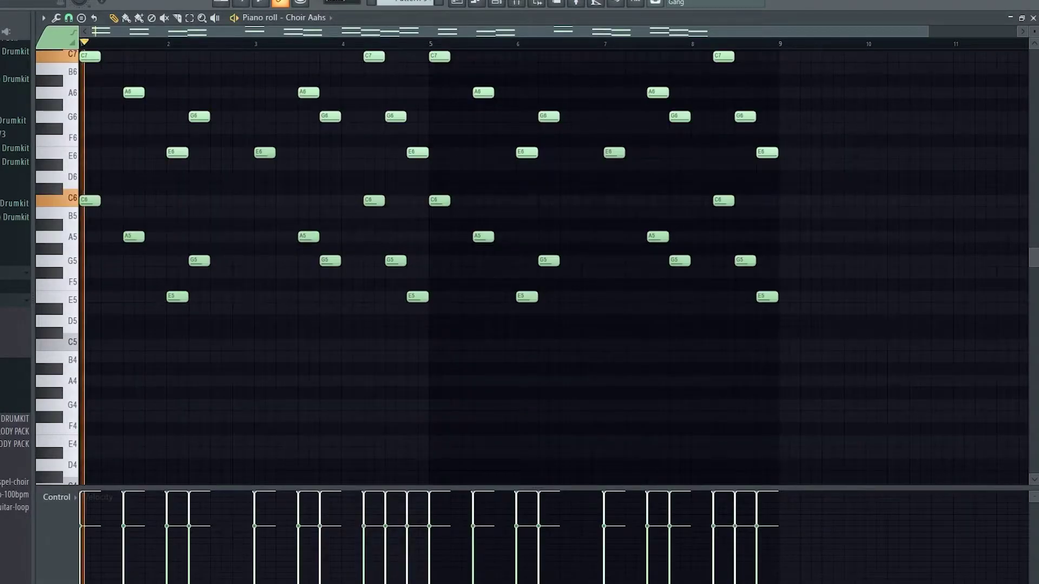
pyautogui.scroll(2, 295, 260)
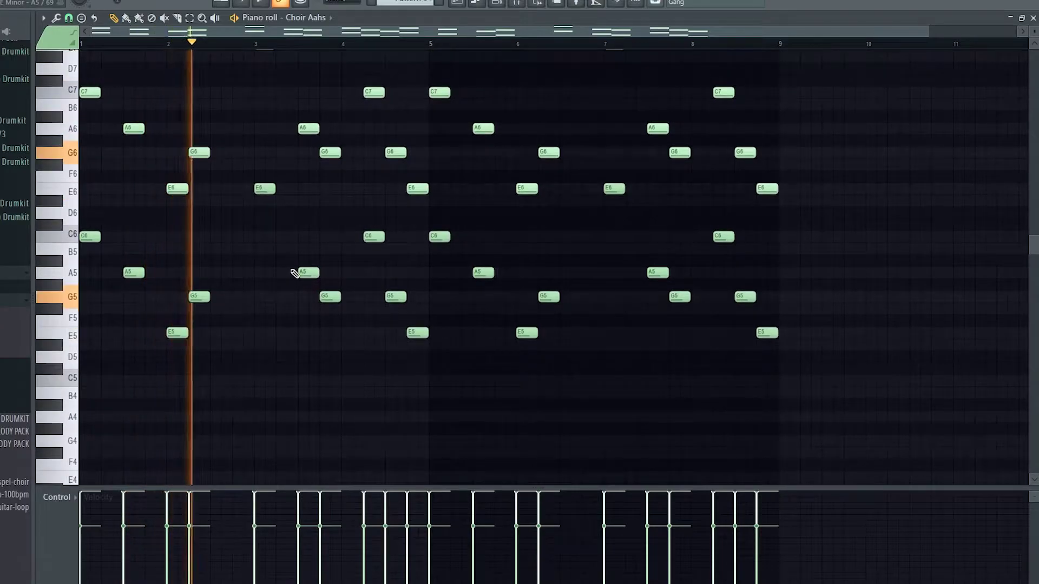
pyautogui.scroll(4, 293, 273)
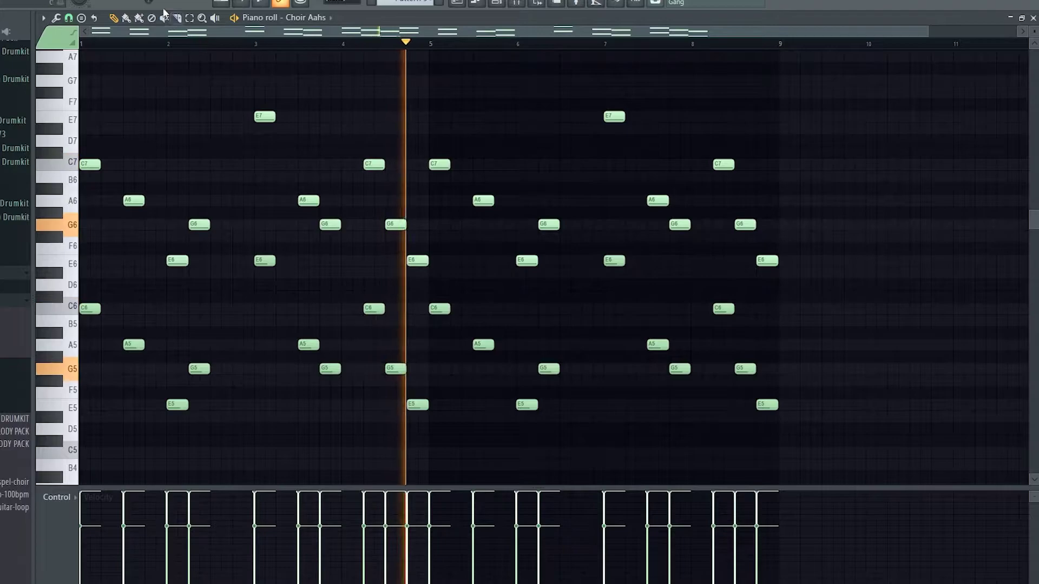
pyautogui.press('space')
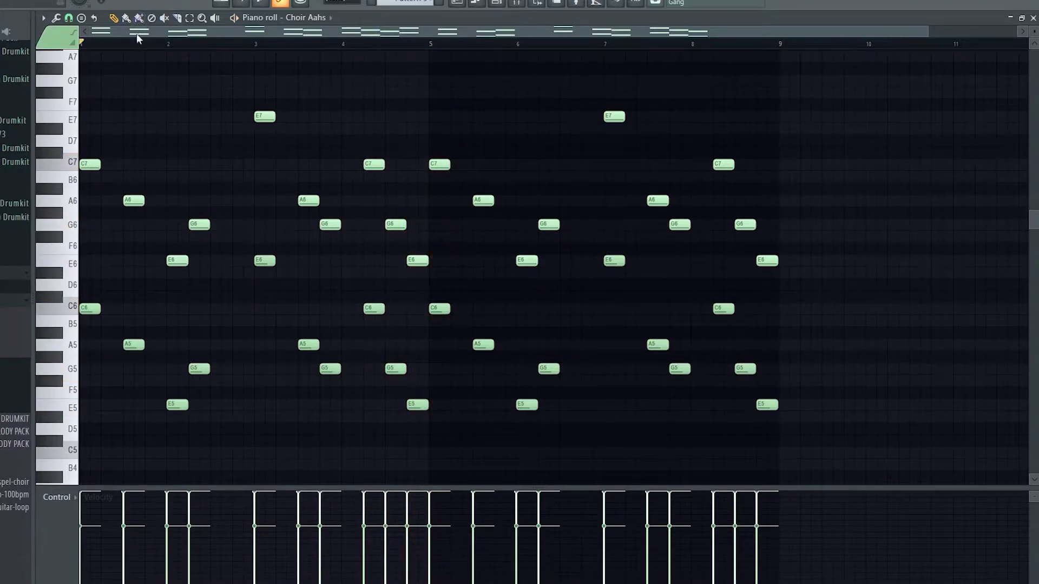
# - Switch to Pattern 8 and show the Piano Dark channel's notes in the piano roll
pyautogui.scroll(1, 397, 4)
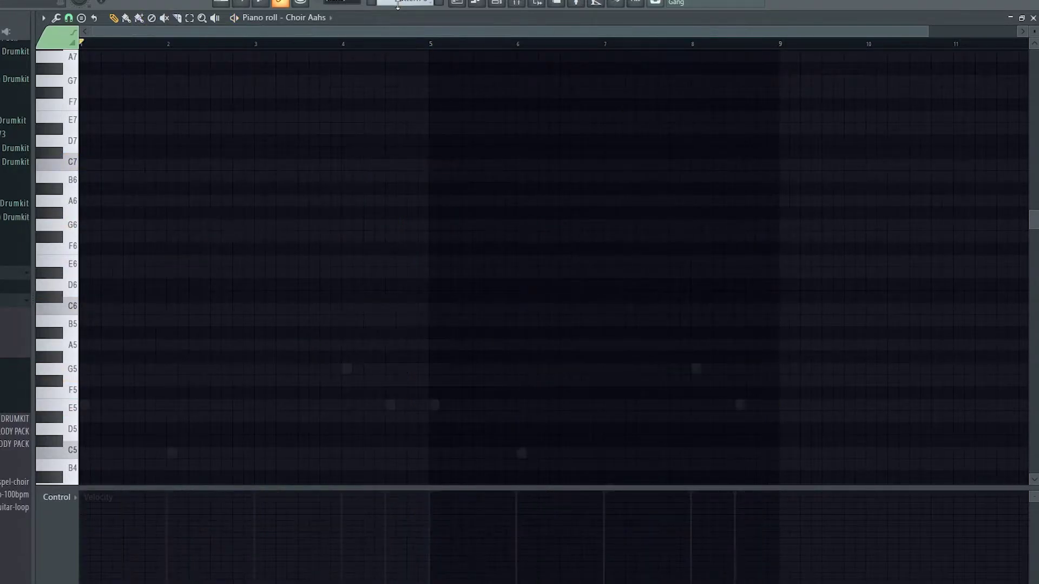
pyautogui.click(336, 18)
pyautogui.click(327, 230)
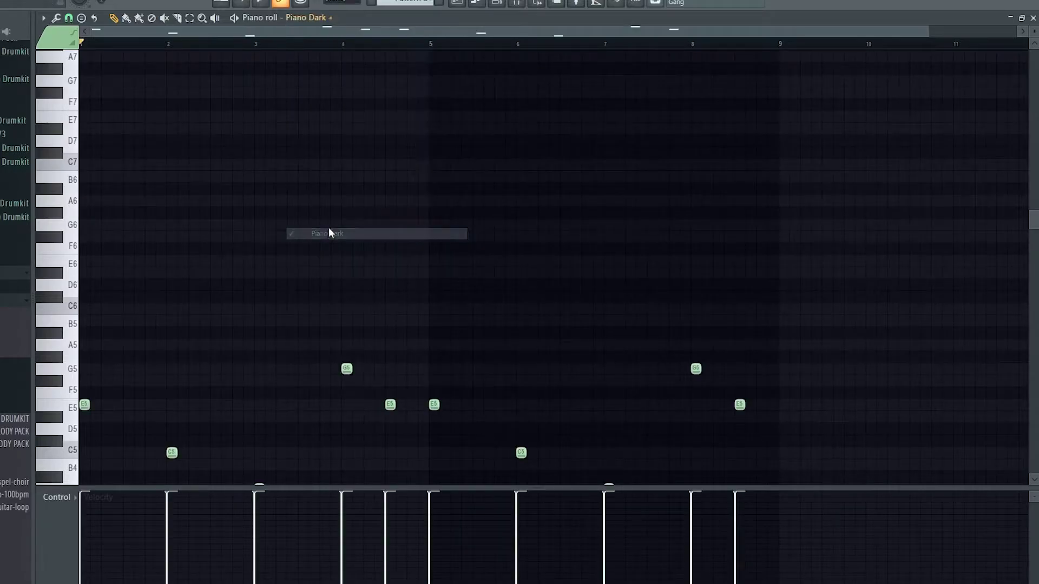
pyautogui.scroll(-3, 471, 93)
# - Open the Piano Dark channel's FLEX instrument and review its preset, macro and effect settings
pyautogui.click(496, 3)
pyautogui.click(496, 2)
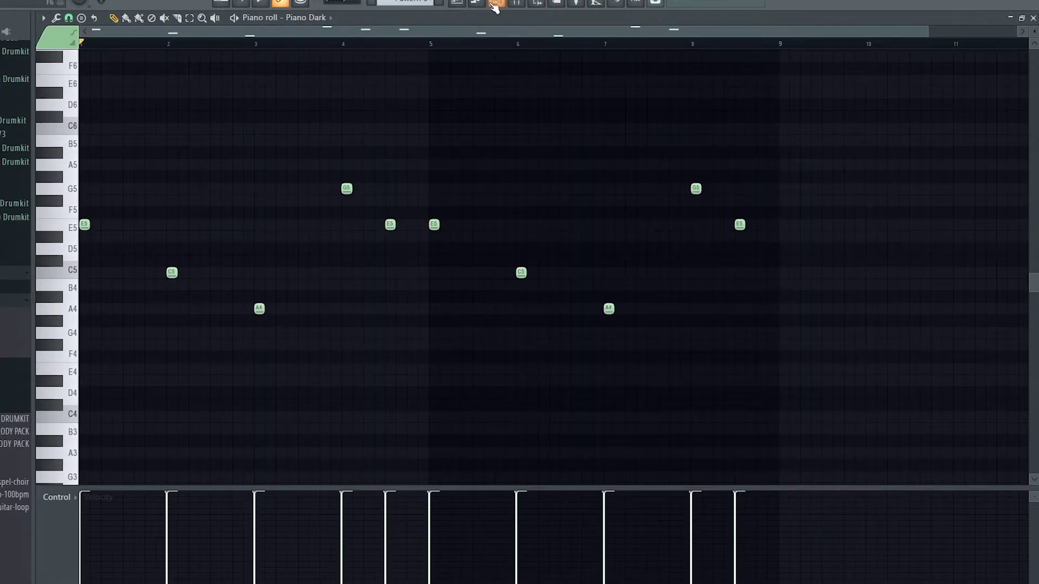
pyautogui.click(497, 3)
pyautogui.click(297, 341)
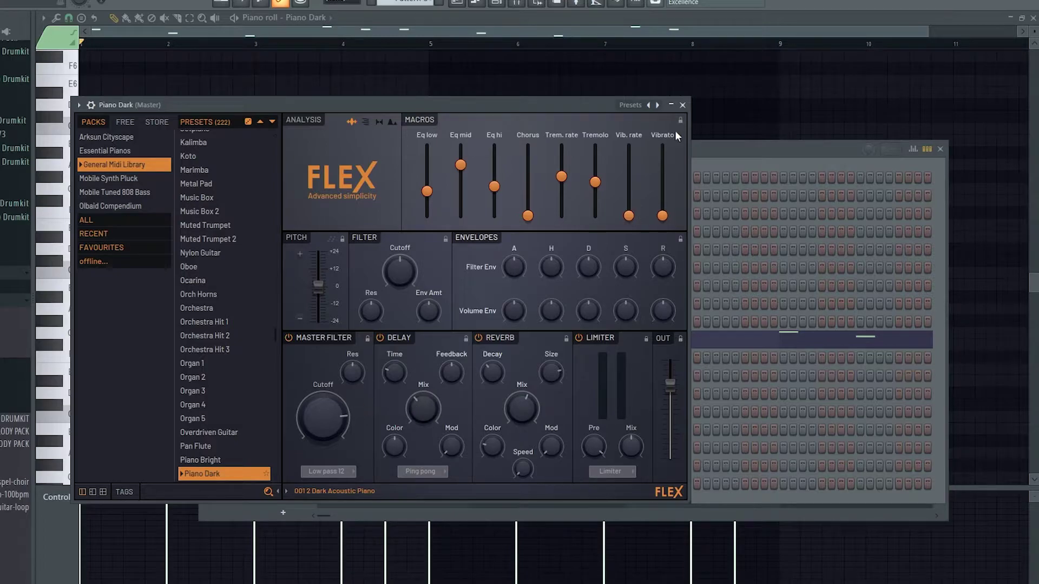
pyautogui.click(682, 106)
# - Return to the Piano Dark notes in the piano roll and play them back
pyautogui.click(357, 345)
pyautogui.click(358, 347)
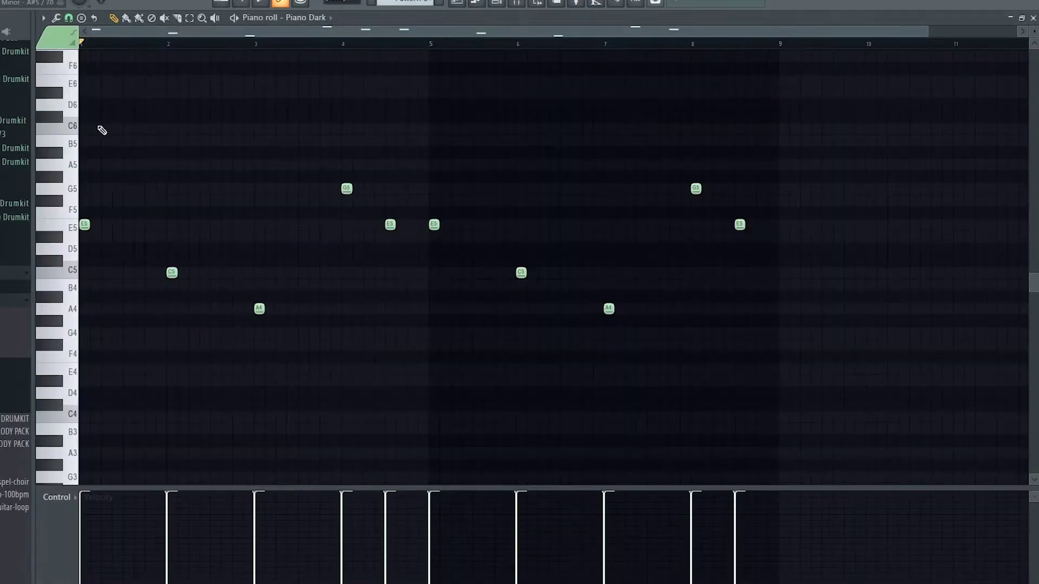
pyautogui.press('space')
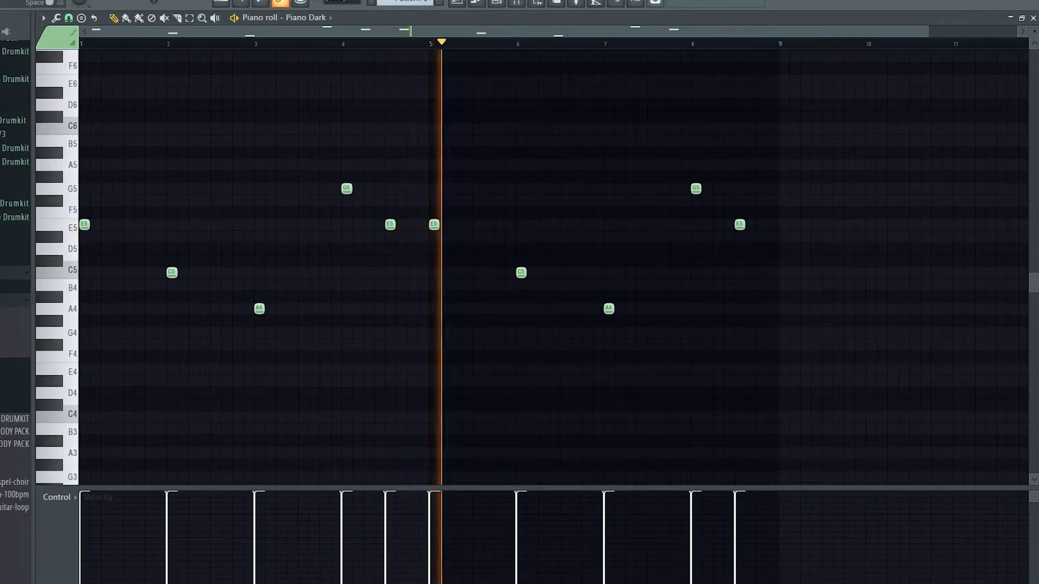
pyautogui.press('space')
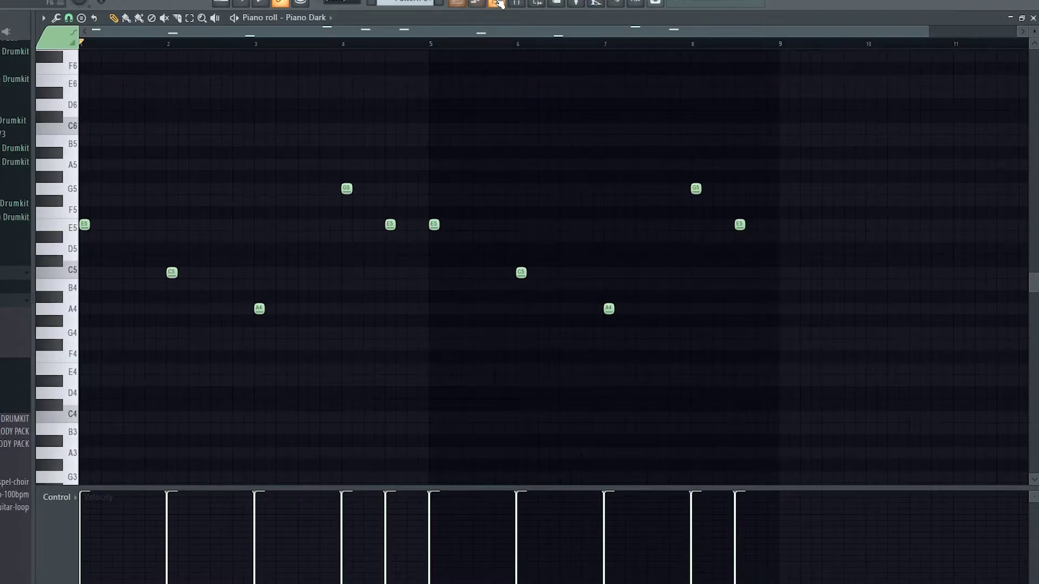
pyautogui.click(456, 4)
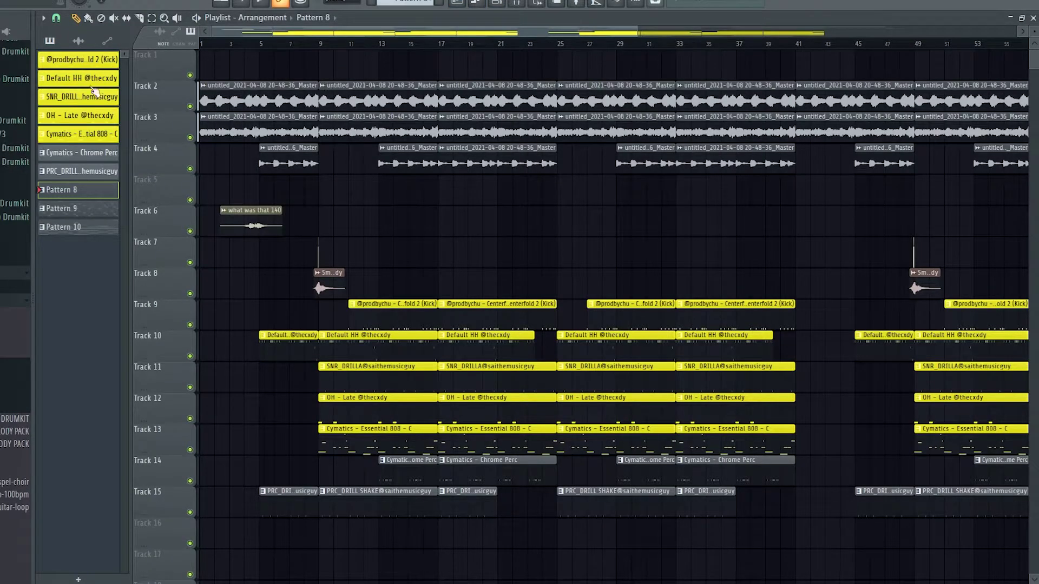
pyautogui.click(79, 40)
pyautogui.moveTo(87, 117); pyautogui.dragTo(319, 397)
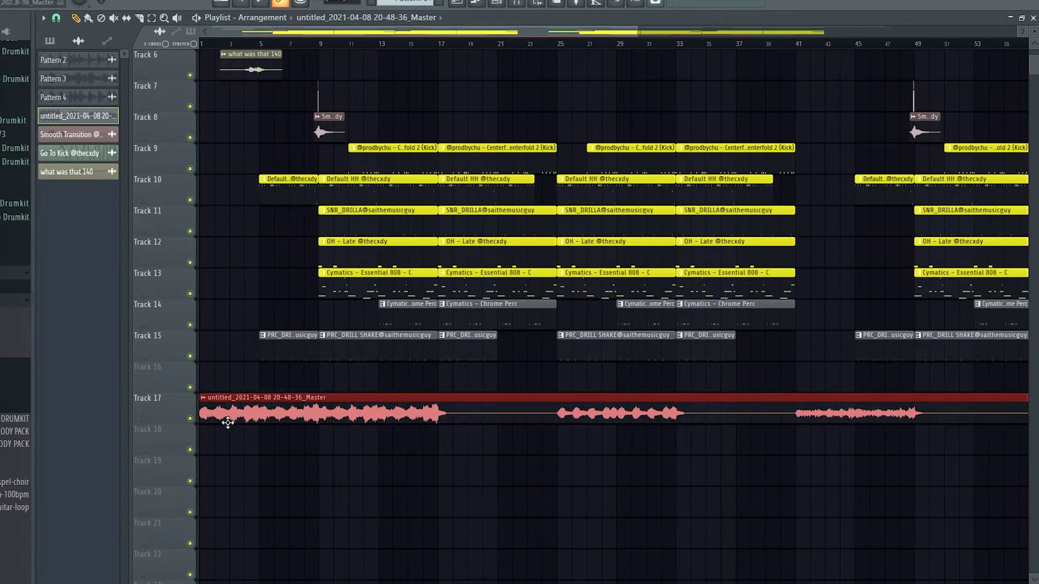
pyautogui.scroll(-5, 250, 302)
pyautogui.rightClick(190, 263)
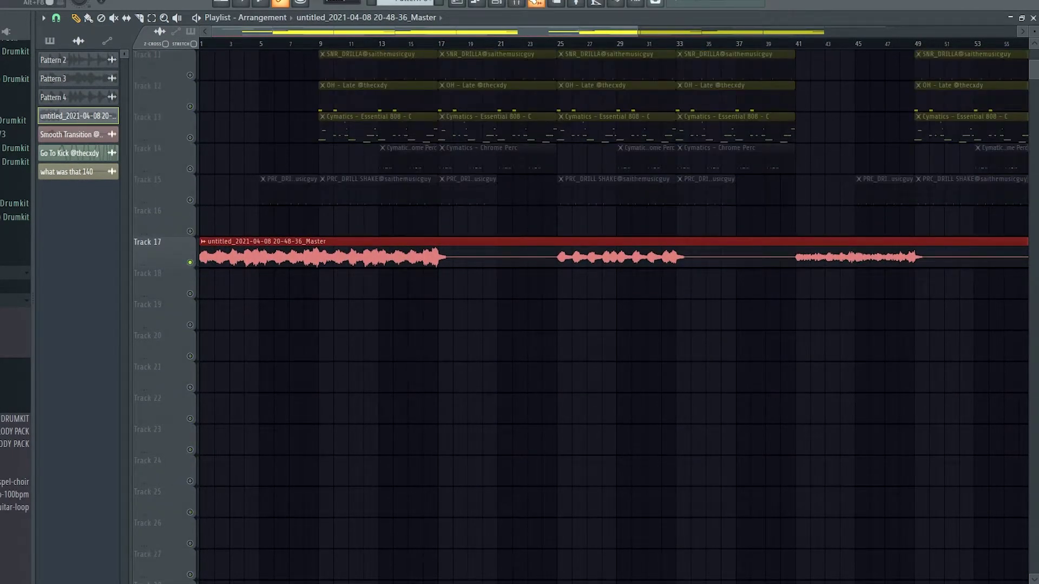
# - Open the mixer and select the Pattern 2 track to view its effect chain
pyautogui.press('F9')
pyautogui.click(265, 160)
pyautogui.click(282, 150)
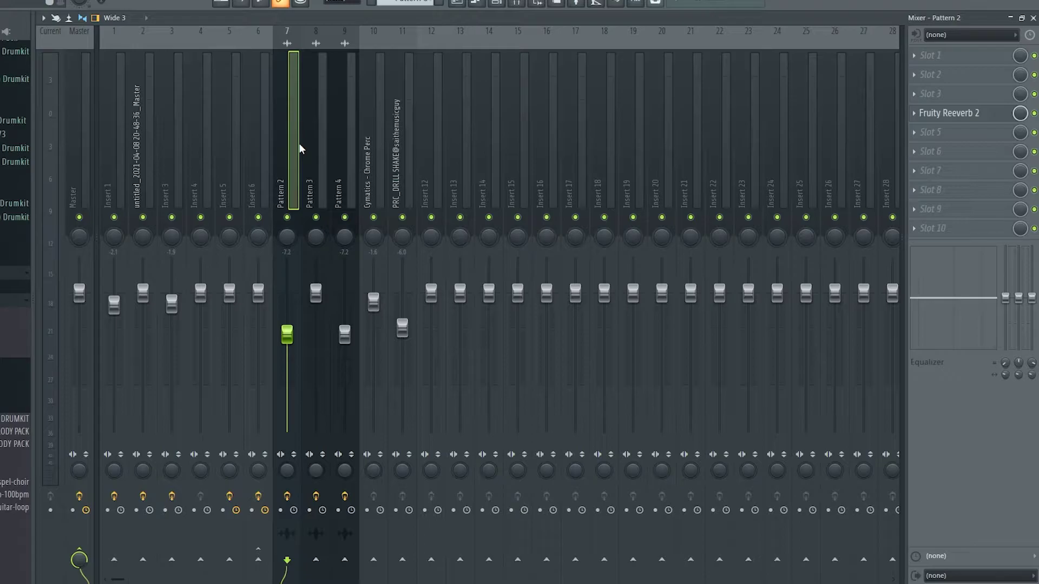
# - Select the Pattern 3 mixer track and inspect its three Fruity parametric EQ 2 instances, Fruity Reeverb 2 and Ozone Imager 2
pyautogui.click(319, 147)
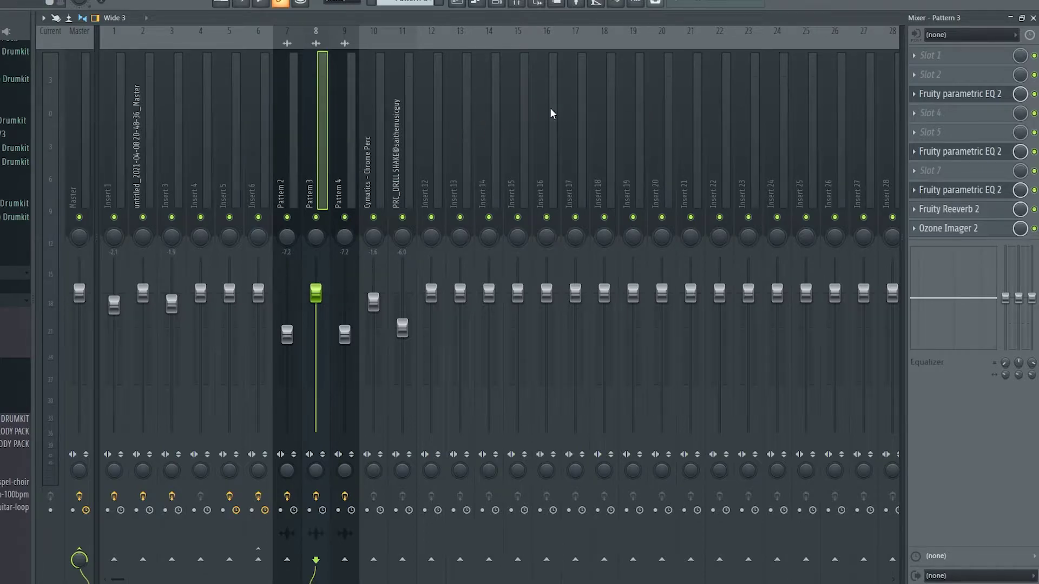
pyautogui.click(963, 94)
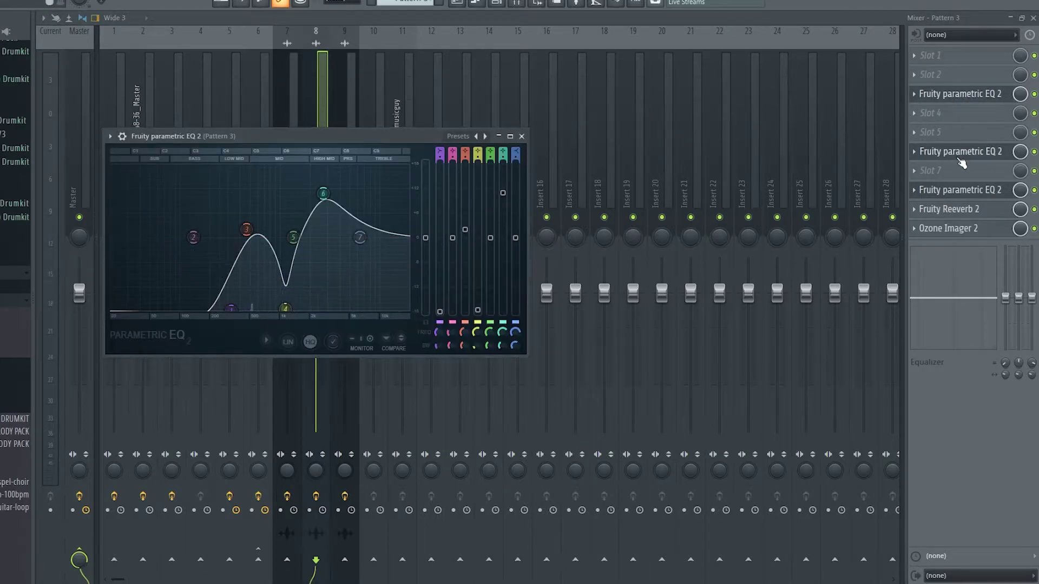
pyautogui.click(961, 157)
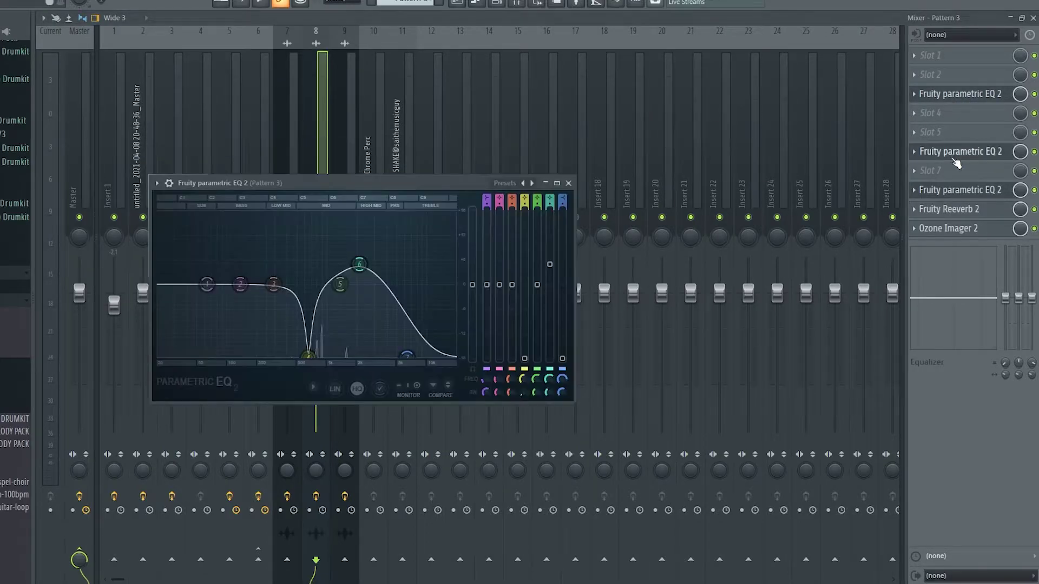
pyautogui.click(948, 191)
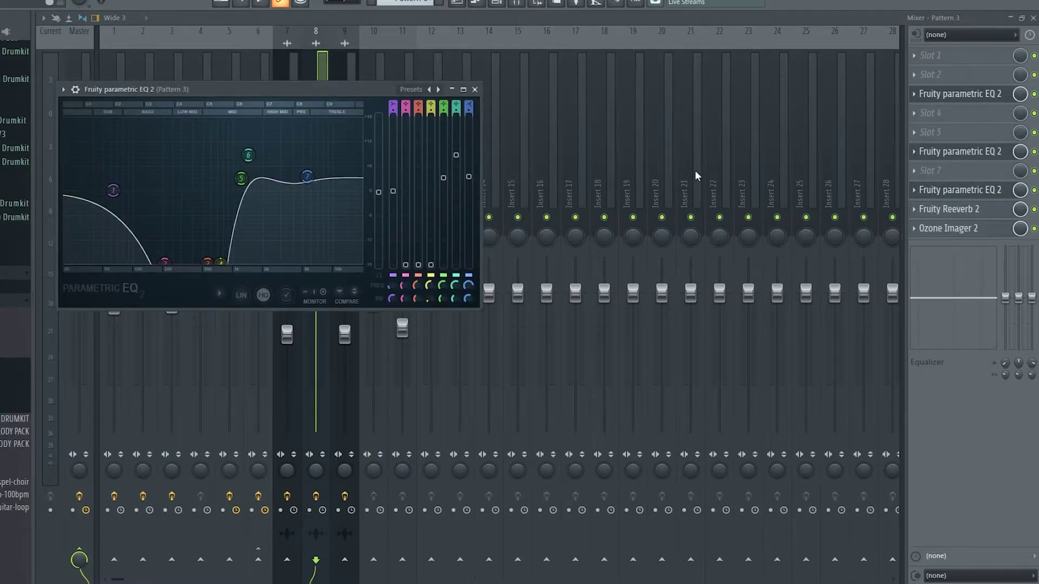
pyautogui.click(946, 209)
pyautogui.click(944, 229)
pyautogui.click(942, 237)
pyautogui.click(942, 237)
pyautogui.click(517, 120)
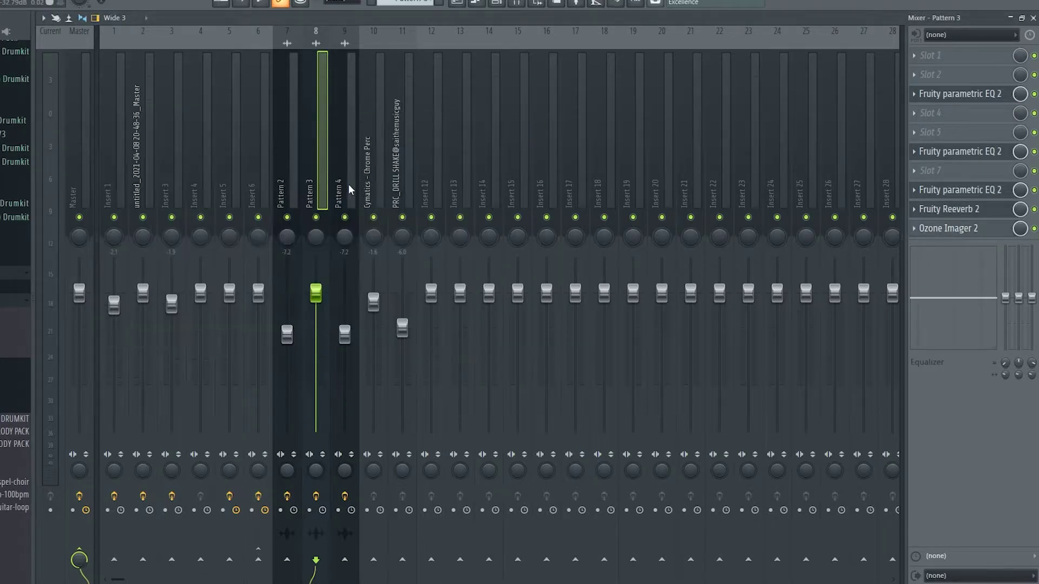
# - Select the Pattern 4 mixer track and inspect its Fruity Delay 3 settings
pyautogui.click(349, 189)
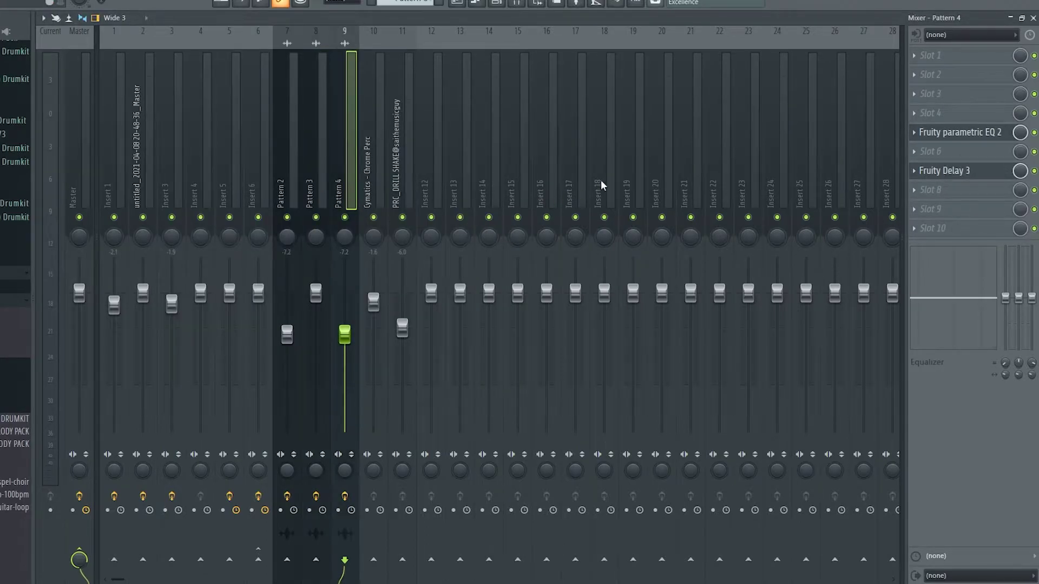
pyautogui.click(971, 170)
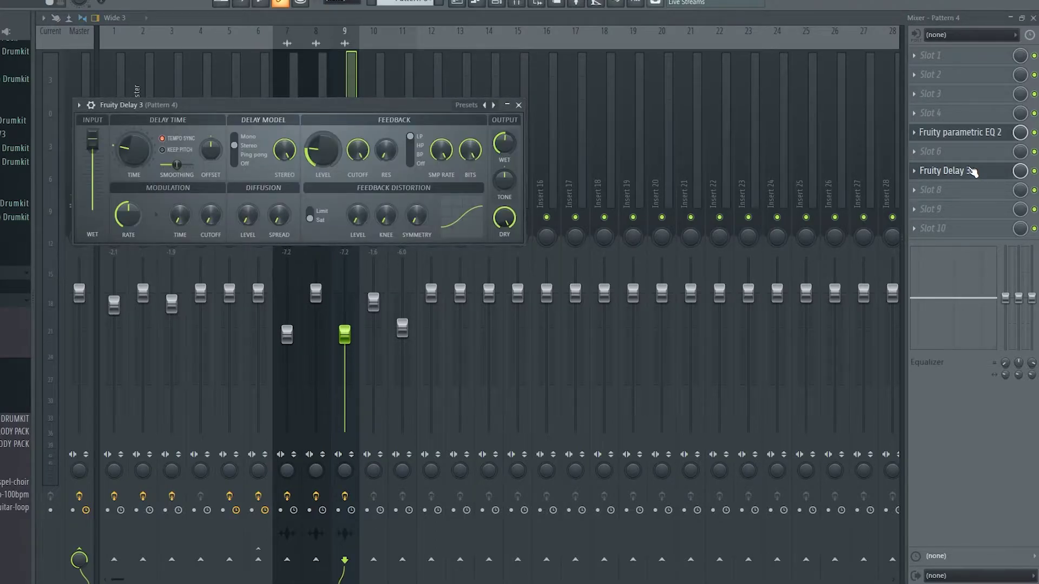
pyautogui.click(518, 105)
# - Revisit the Pattern 2 and Pattern 3 effect chains and inspect the Fruity parametric EQ 2 and Fruity Delay 3 on Pattern 4
pyautogui.click(299, 145)
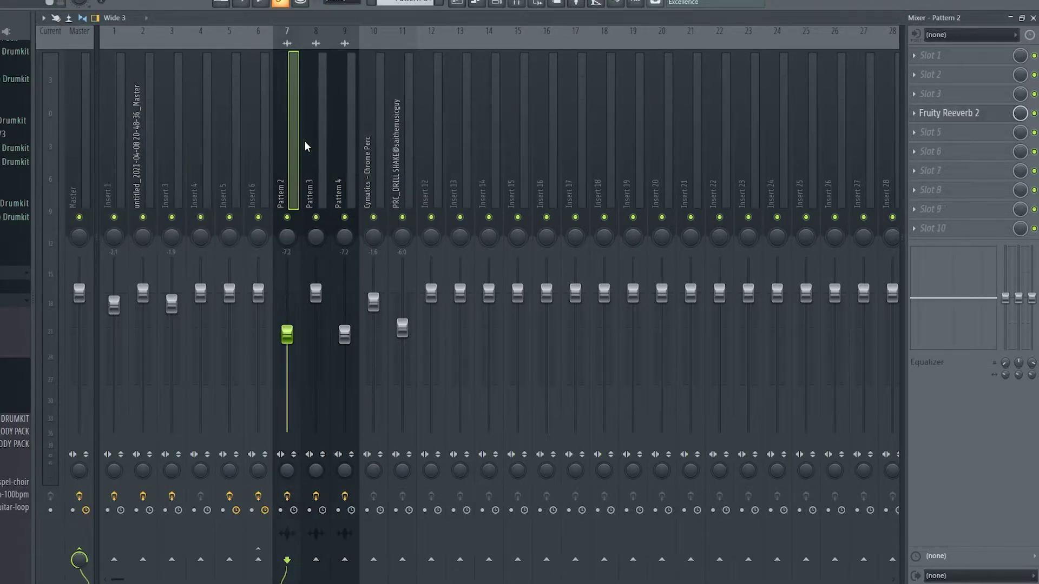
pyautogui.click(319, 146)
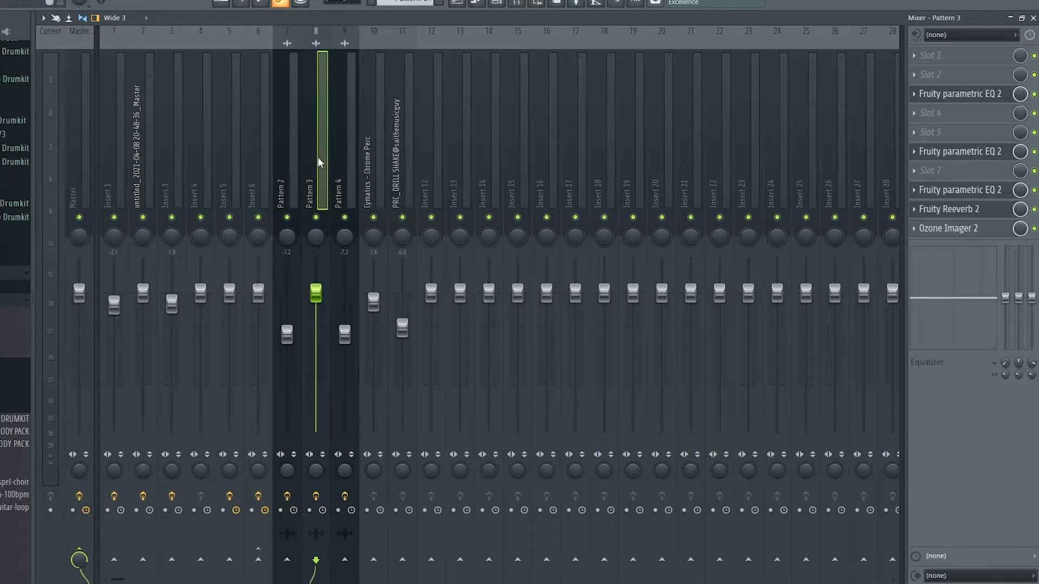
pyautogui.click(342, 157)
pyautogui.click(958, 134)
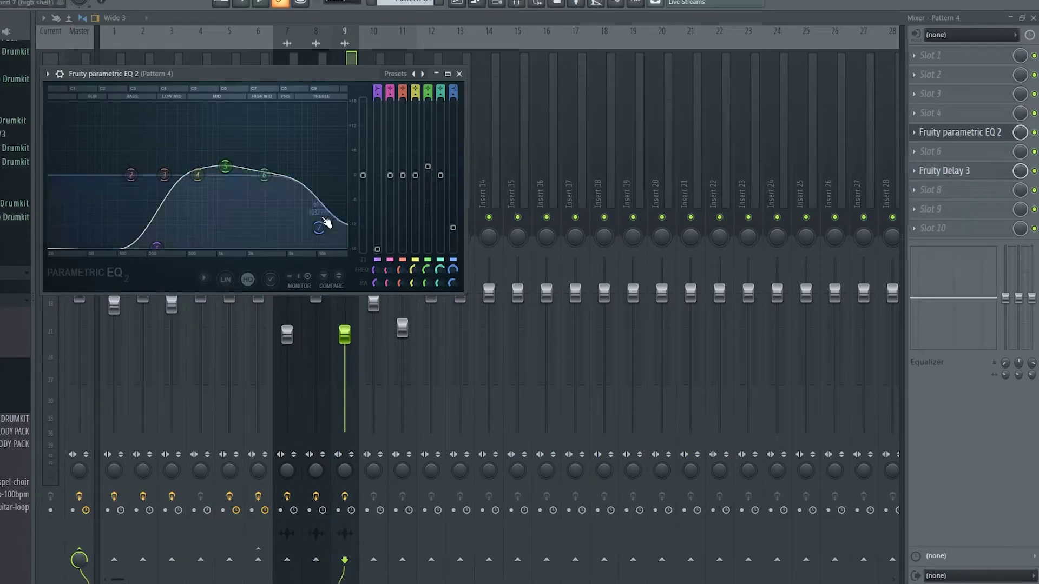
pyautogui.click(955, 169)
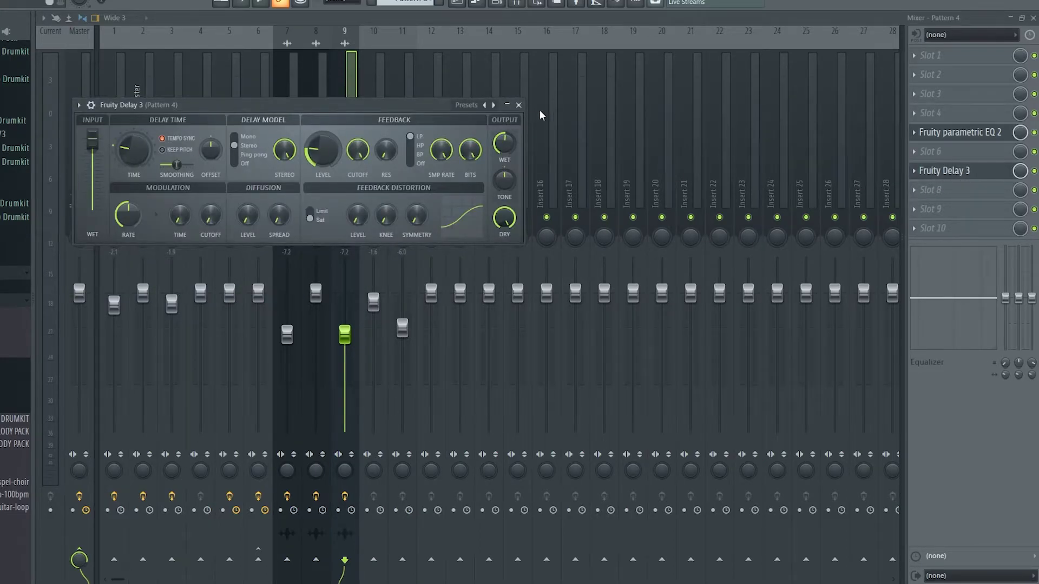
pyautogui.press('Escape')
# - Return to the playlist and check the time-stretching pitch in the channel settings of the Track 17 audio clip
pyautogui.press('F5')
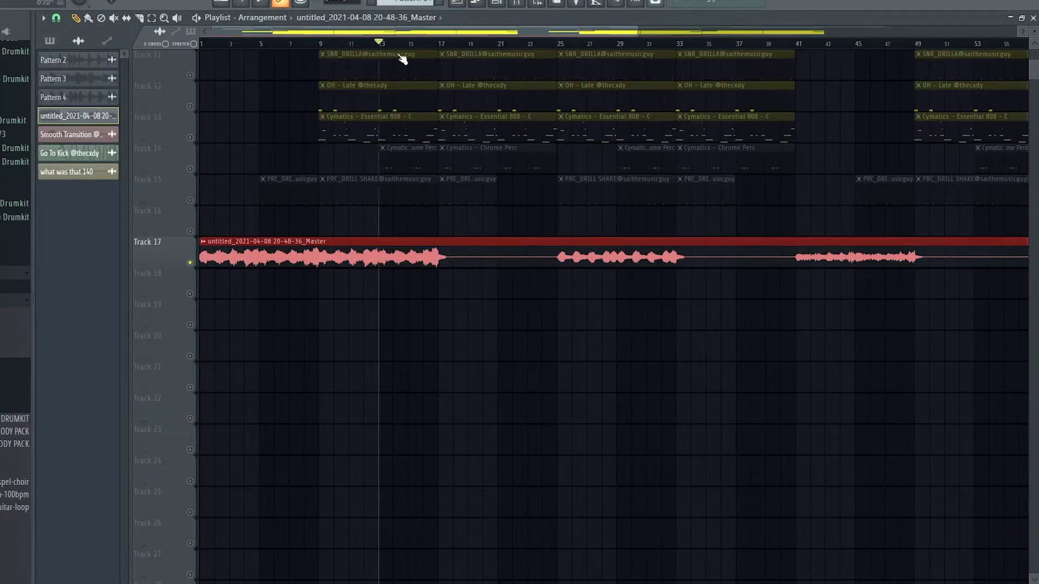
pyautogui.click(203, 242)
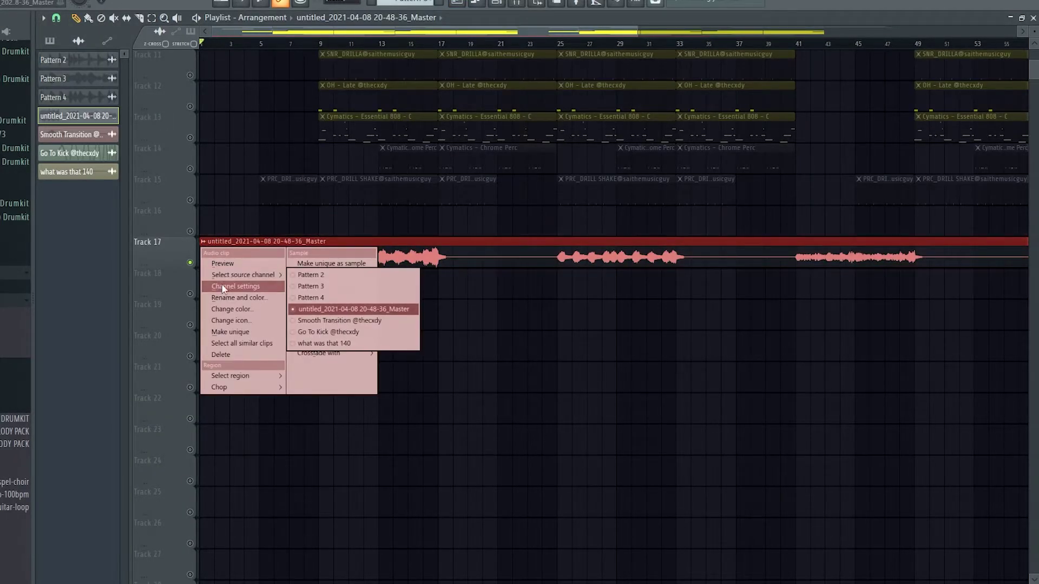
pyautogui.click(222, 287)
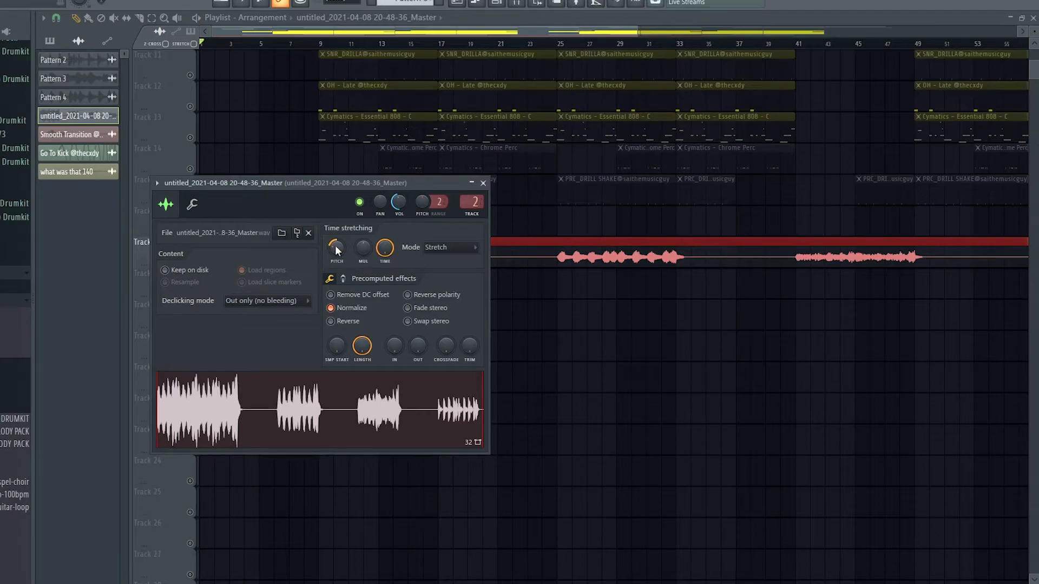
pyautogui.click(482, 184)
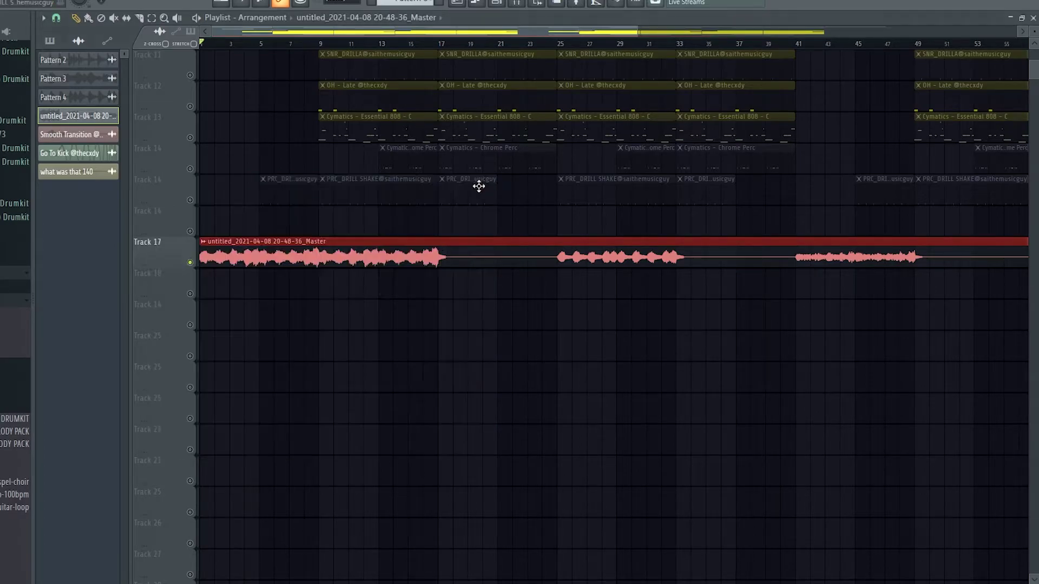
# - Delete the audio clip from playlist Track 17 and solo Track 13 with the Cymatics - Essential 808 - C clips
pyautogui.scroll(4, 228, 236)
pyautogui.scroll(4, 320, 283)
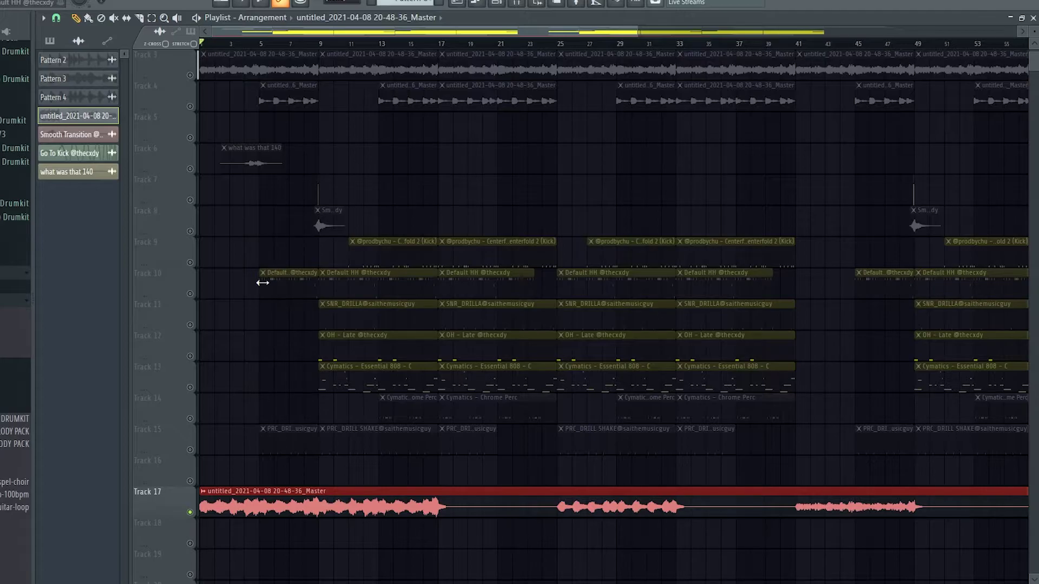
pyautogui.rightClick(319, 490)
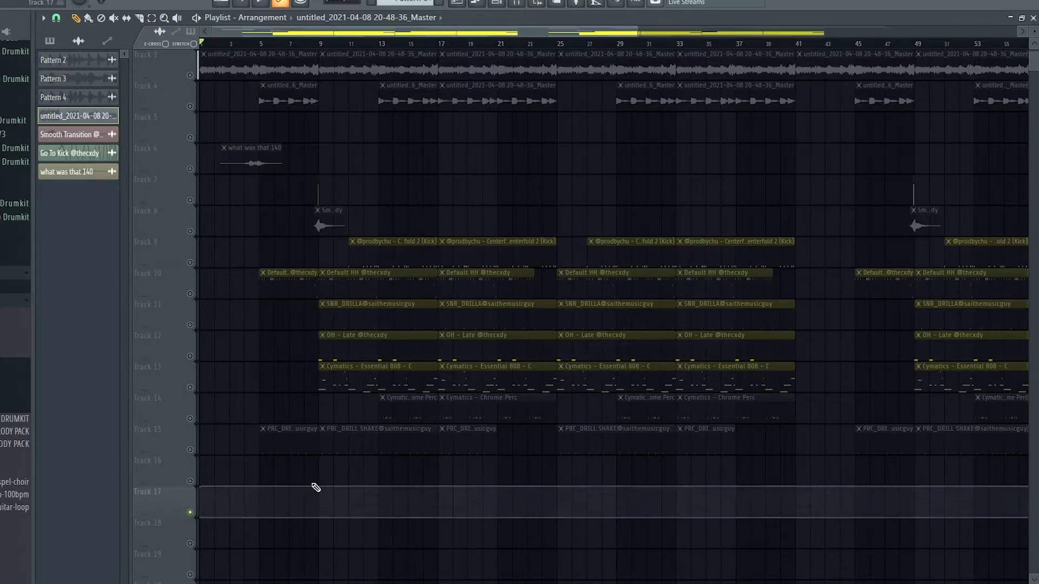
pyautogui.click(196, 395)
# - Open the Cymatics - Essential 808 - C pattern in the piano roll and review its notes across all eight bars
pyautogui.doubleClick(380, 385)
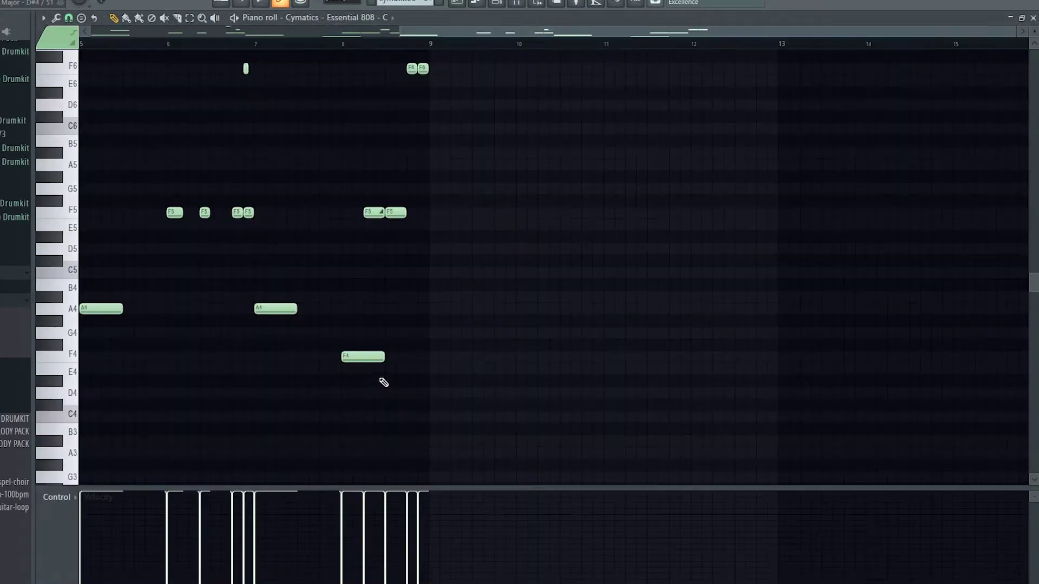
pyautogui.press('space')
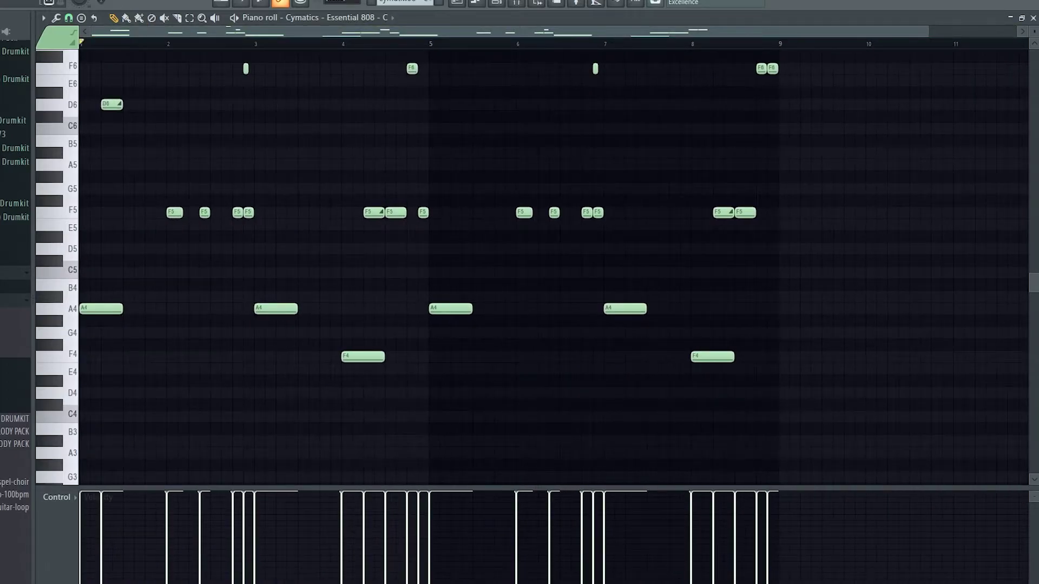
pyautogui.scroll(-1, 287, 53)
pyautogui.moveTo(199, 34); pyautogui.dragTo(134, 32)
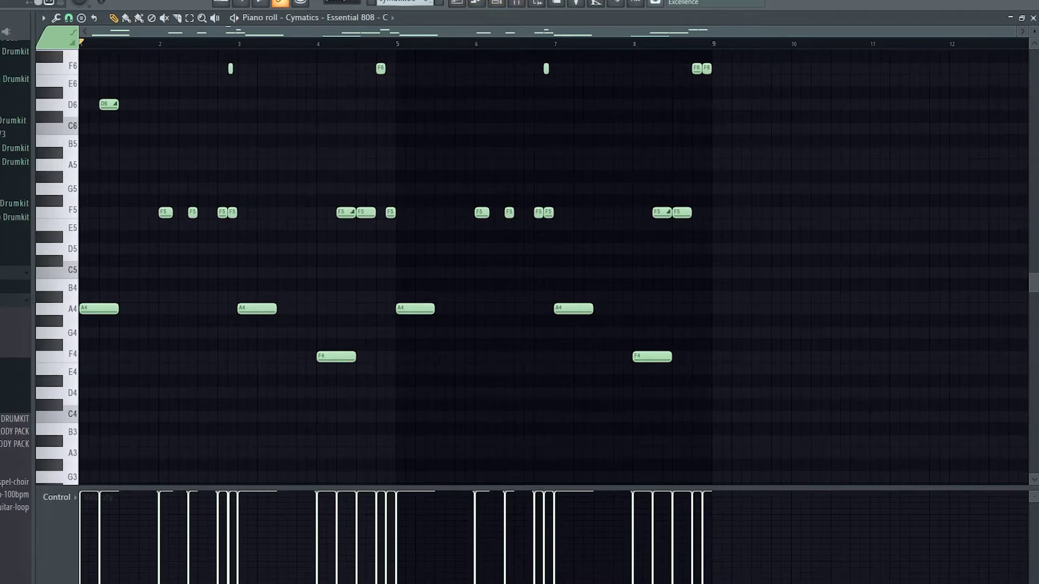
# - Switch to Pattern 10 and show the Yamaha C7 chord notes in the piano roll
pyautogui.scroll(-3, 409, 2)
pyautogui.scroll(-2, 409, 2)
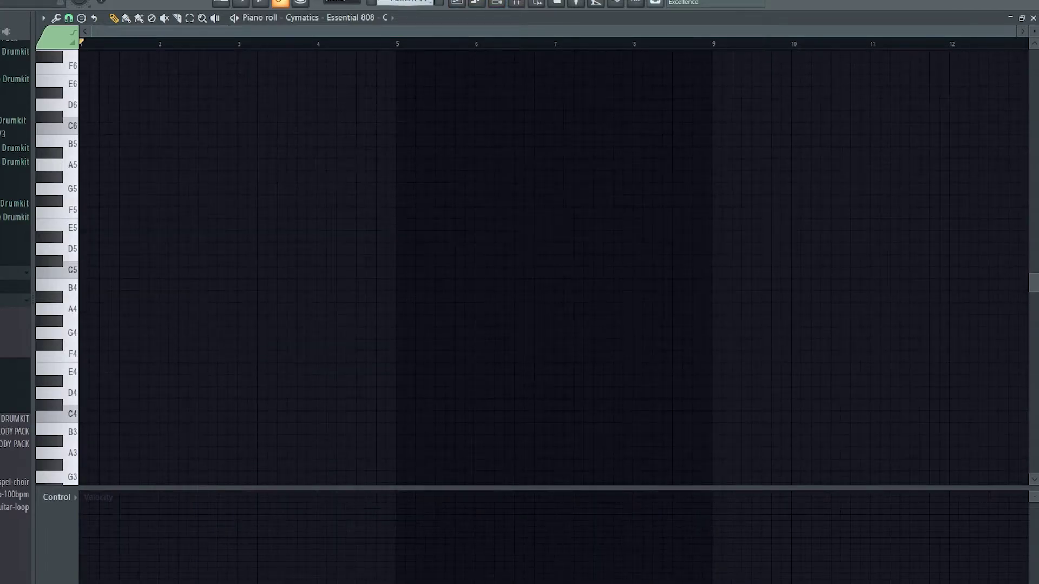
pyautogui.click(392, 18)
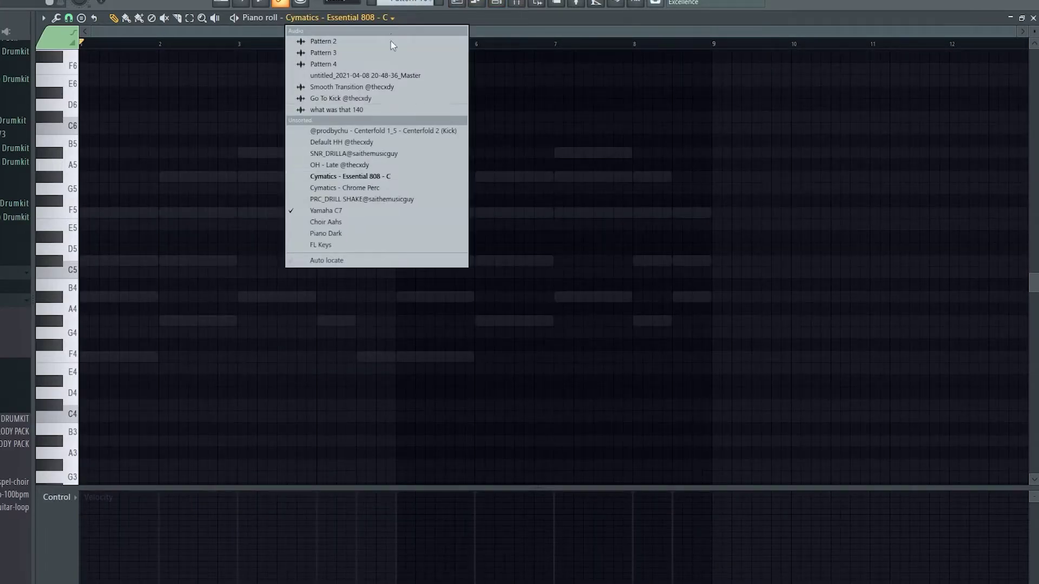
pyautogui.click(345, 207)
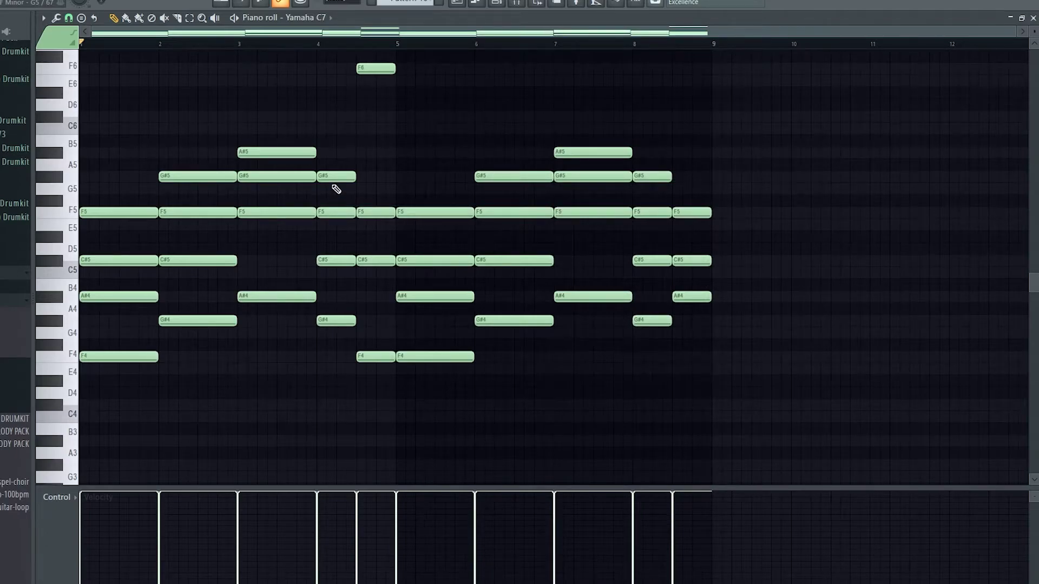
# - Transpose all the Yamaha C7 notes up four semitones
pyautogui.press('Up')
pyautogui.press('Up')
pyautogui.press('Up')
pyautogui.press('Up')
pyautogui.press('Up')
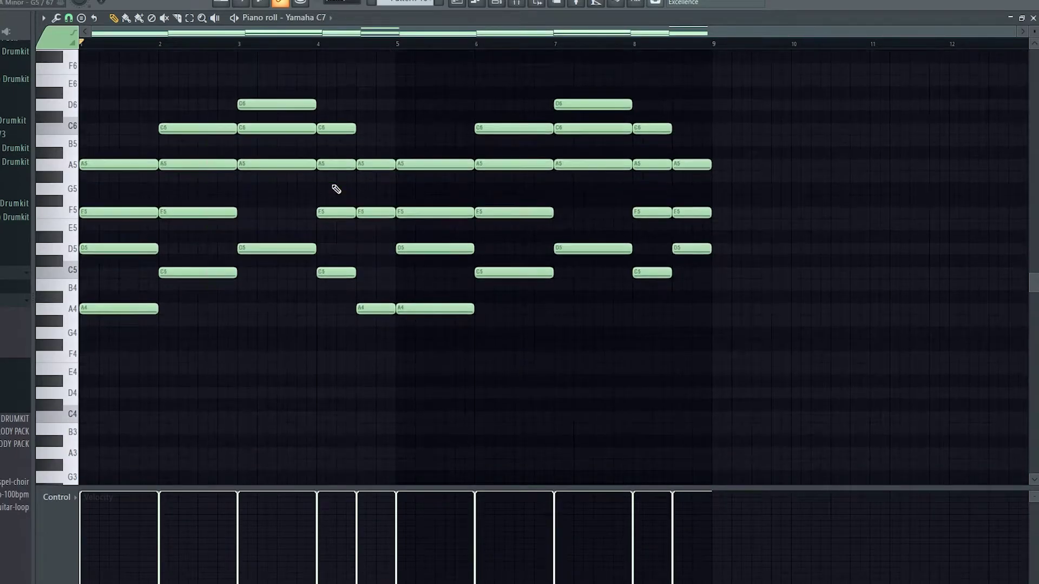
pyautogui.press('Down')
pyautogui.scroll(3, 112, 114)
pyautogui.scroll(-2, 166, 94)
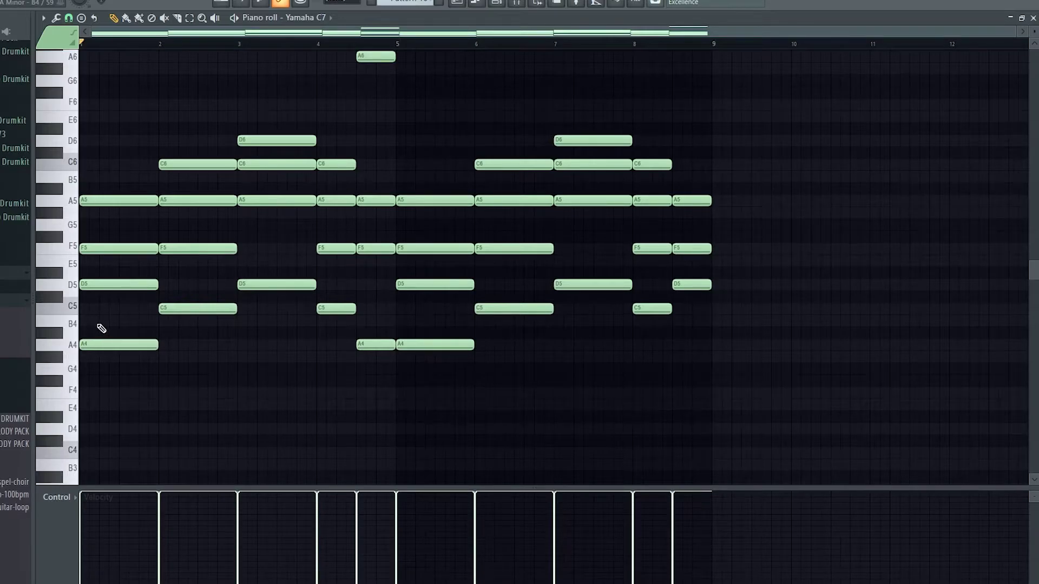
# - Delete the extra chord notes in bars 1 and 2, keeping only A4 in bar 1 and F5 in bar 2
pyautogui.rightClick(100, 284)
pyautogui.rightClick(103, 247)
pyautogui.rightClick(108, 199)
pyautogui.rightClick(190, 200)
pyautogui.rightClick(197, 164)
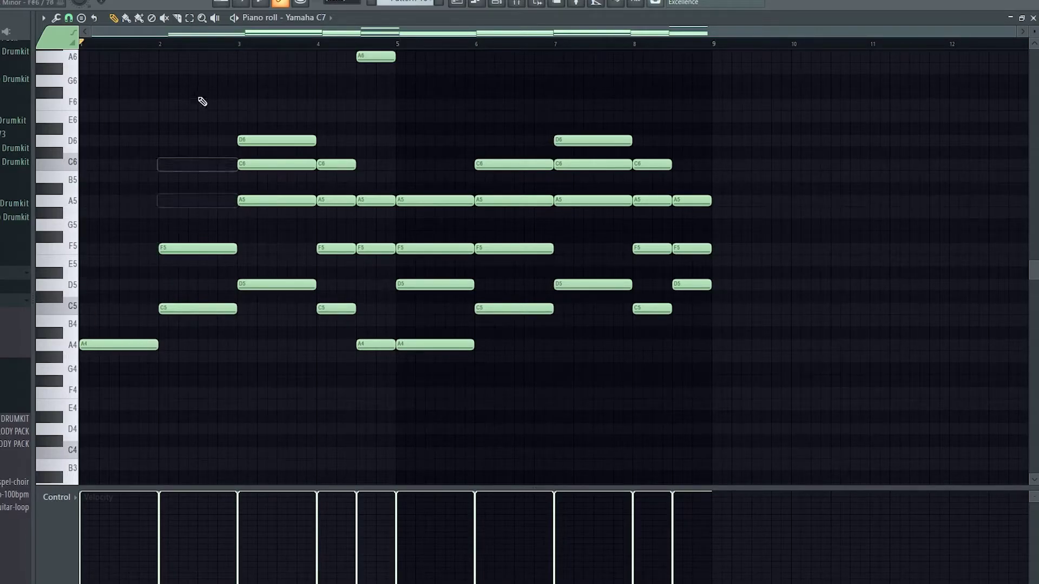
pyautogui.rightClick(233, 308)
# - Delete the extra chord notes in bars 3 and 4, keeping only A5 in bar 3 and the two F5 notes in bar 4
pyautogui.rightClick(262, 284)
pyautogui.rightClick(270, 164)
pyautogui.rightClick(284, 140)
pyautogui.rightClick(342, 164)
pyautogui.rightClick(342, 200)
pyautogui.rightClick(343, 248)
pyautogui.hotkey('ctrl', 'z')
pyautogui.rightClick(336, 164)
pyautogui.rightClick(336, 201)
pyautogui.rightClick(335, 308)
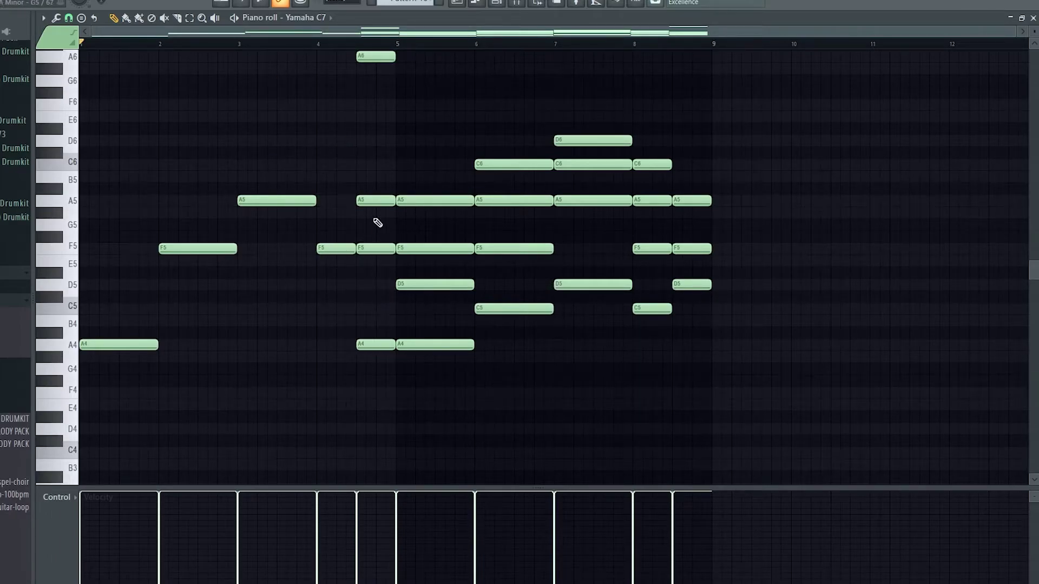
pyautogui.rightClick(375, 200)
pyautogui.rightClick(375, 345)
pyautogui.rightClick(375, 56)
# - Select the chord notes in bars 5 to 8 and clear the selection again
pyautogui.scroll(1, 378, 109)
pyautogui.scroll(-2, 324, 215)
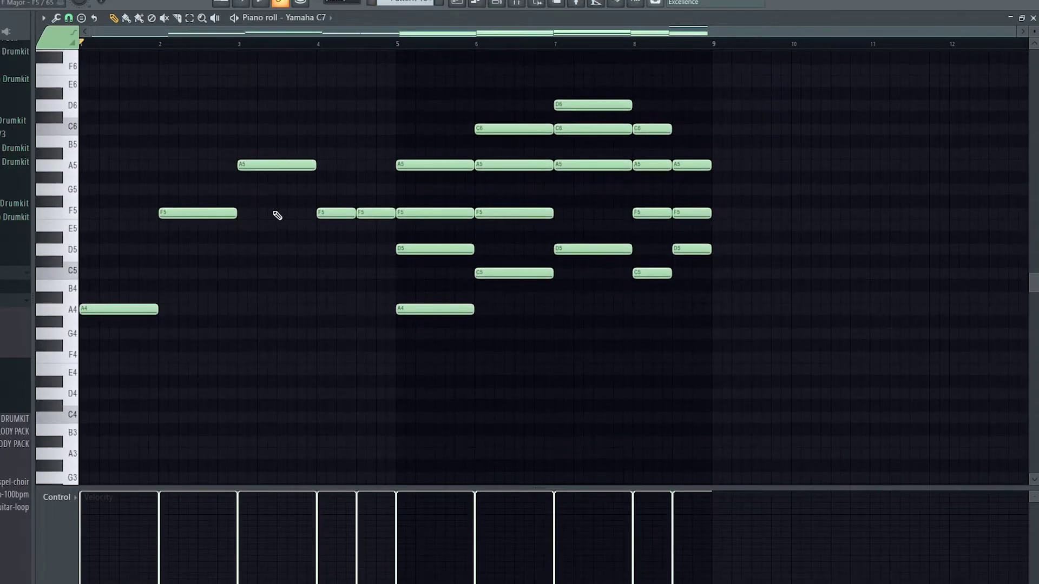
pyautogui.moveTo(731, 323); pyautogui.dragTo(424, 114)
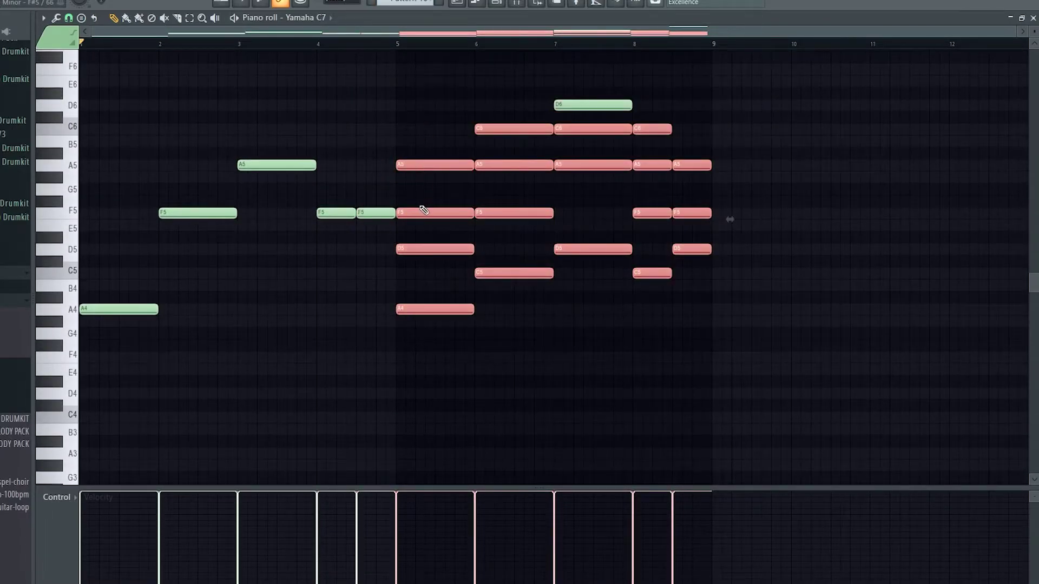
pyautogui.click(571, 87)
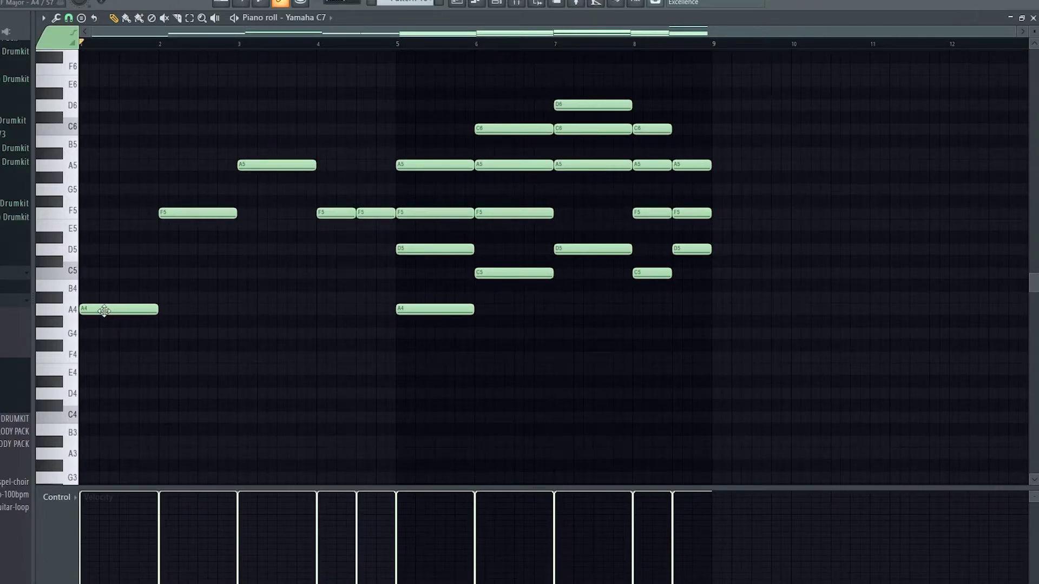
# - Undo the note deletions in bars 1 to 4 of the Yamaha C7 chords
pyautogui.hotkey('ctrl', 'z')
pyautogui.hotkey('ctrl', 'z')
pyautogui.hotkey('ctrl', 'z')
pyautogui.hotkey('ctrl', 'z')
pyautogui.hotkey('ctrl', 'z')
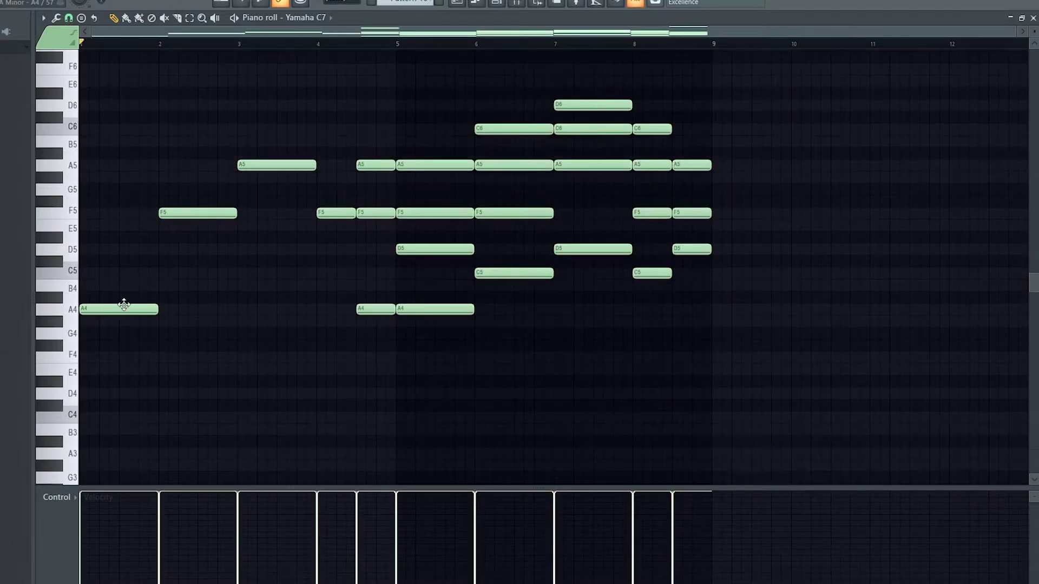
pyautogui.hotkey('ctrl', 'z')
pyautogui.hotkey('ctrl', 'z')
pyautogui.hotkey('ctrl', 'z')
pyautogui.hotkey('ctrl', 'z')
pyautogui.hotkey('ctrl', 'z')
pyautogui.hotkey('ctrl', 'z')
pyautogui.hotkey('ctrl', 'z')
pyautogui.hotkey('ctrl', 'z')
pyautogui.hotkey('ctrl', 'z')
pyautogui.hotkey('ctrl', 'z')
pyautogui.hotkey('ctrl', 'z')
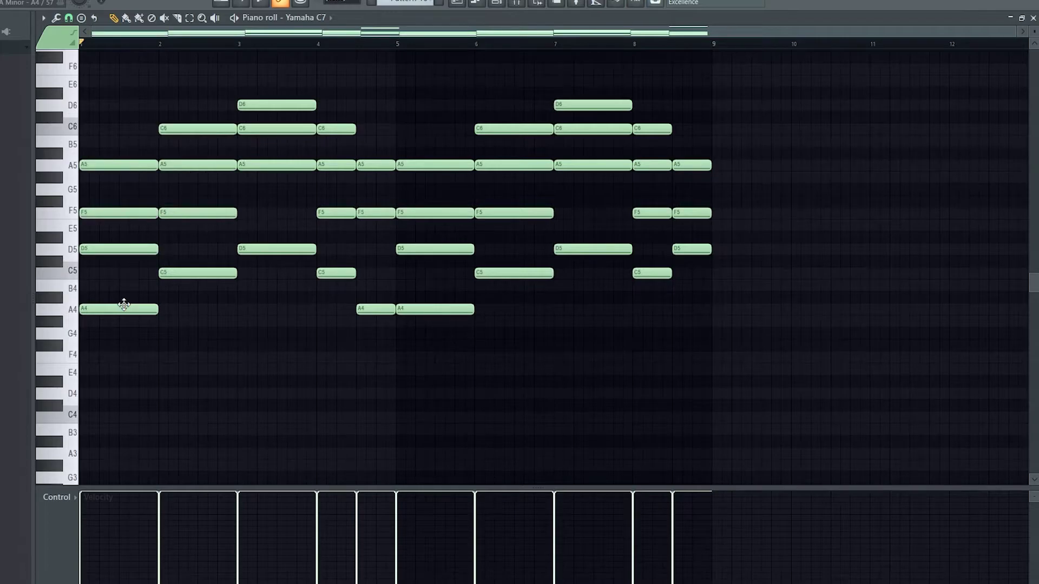
# - Try reducing the first chord to its D5 note by deleting F5, A5 and A4, and undo those deletions
pyautogui.rightClick(129, 213)
pyautogui.rightClick(129, 166)
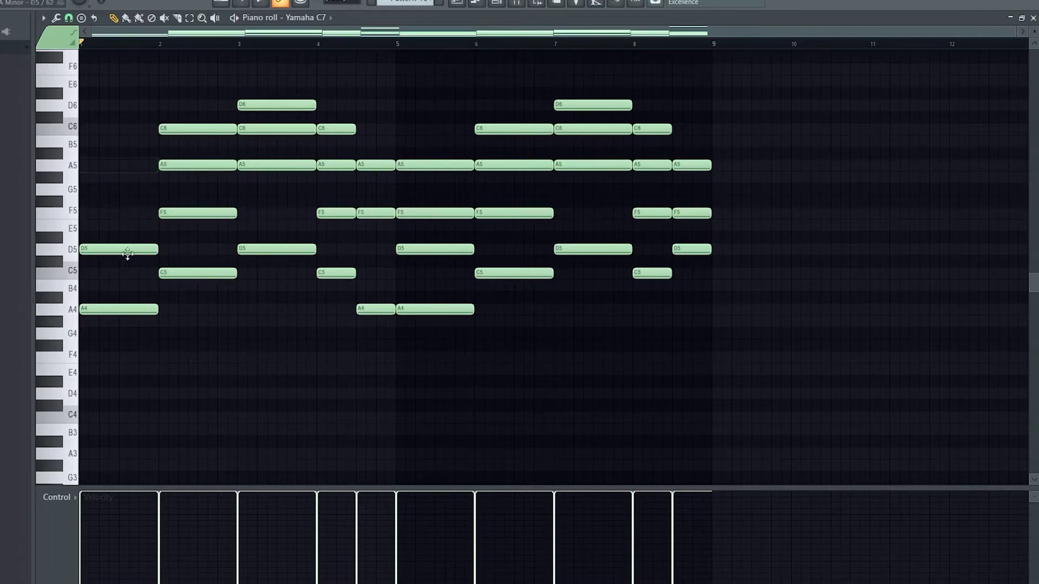
pyautogui.rightClick(96, 313)
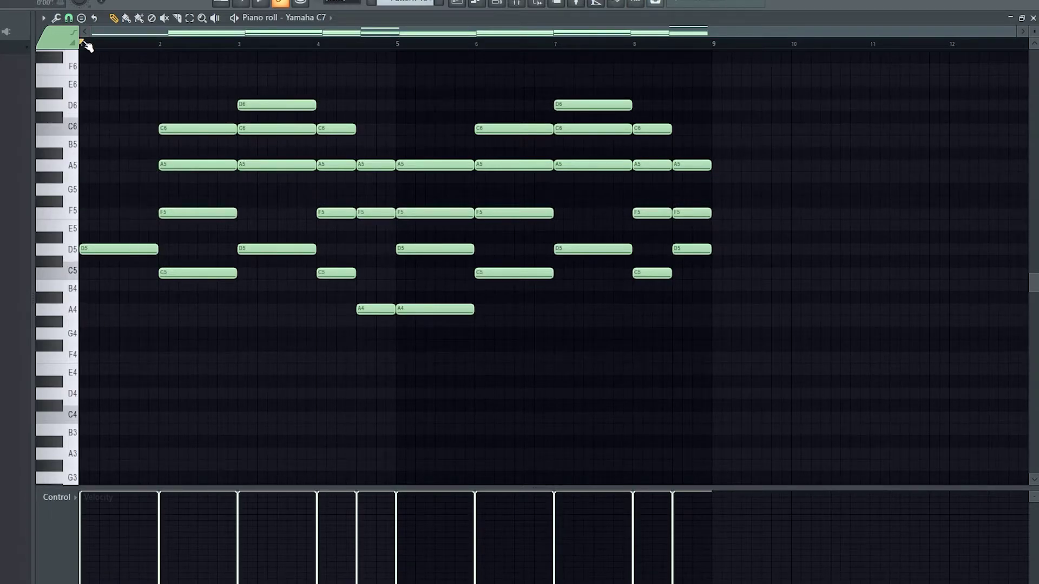
pyautogui.hotkey('ctrl', 'z')
pyautogui.hotkey('ctrl', 'z')
pyautogui.hotkey('ctrl', 'z')
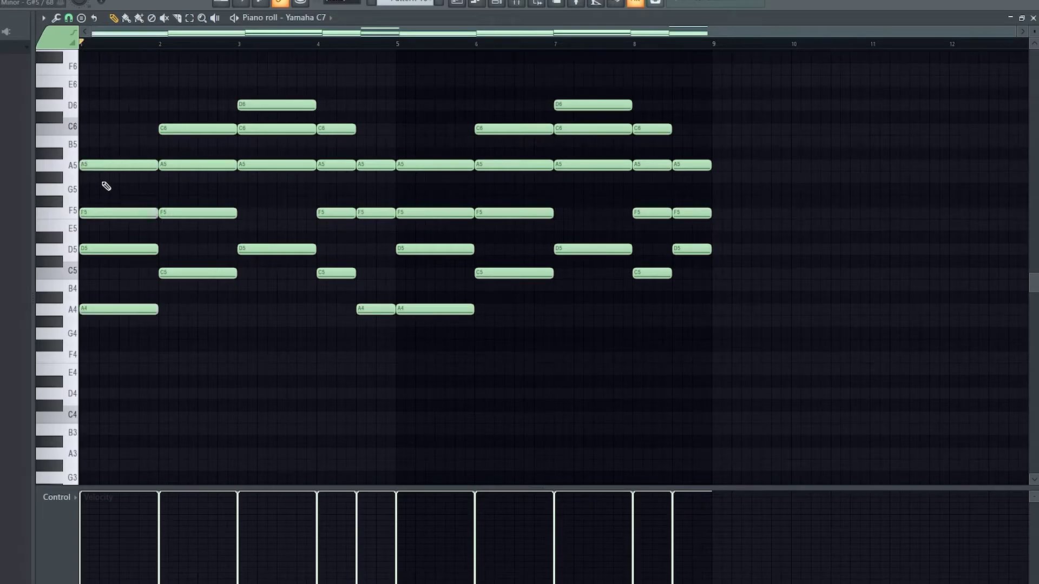
# - Try reducing the first chord to its A4 note by deleting D5, F5 and A5, and undo those deletions
pyautogui.rightClick(102, 249)
pyautogui.rightClick(102, 212)
pyautogui.rightClick(102, 165)
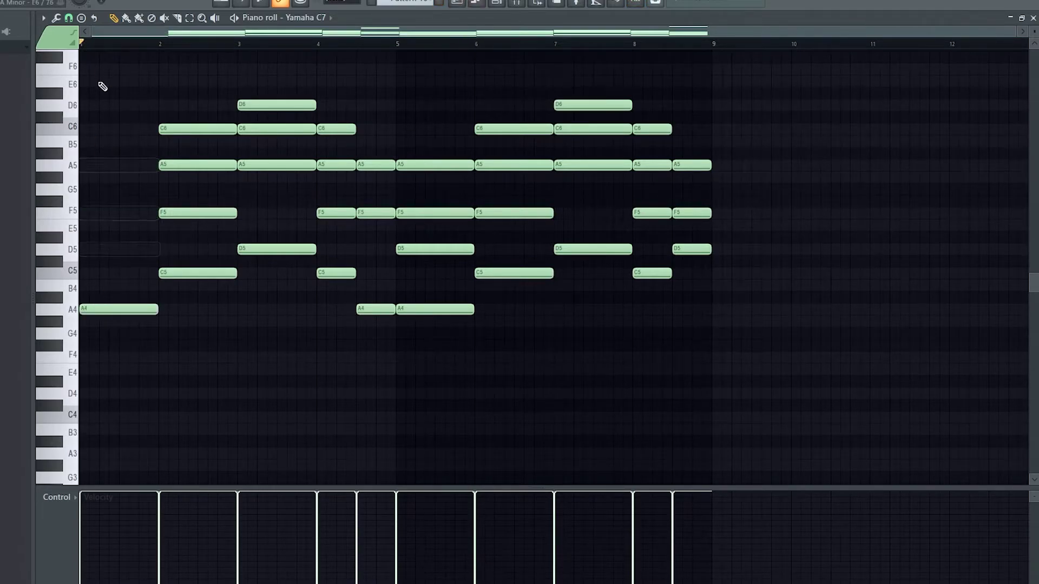
pyautogui.hotkey('ctrl', 'z')
pyautogui.hotkey('ctrl', 'z')
pyautogui.hotkey('ctrl', 'z')
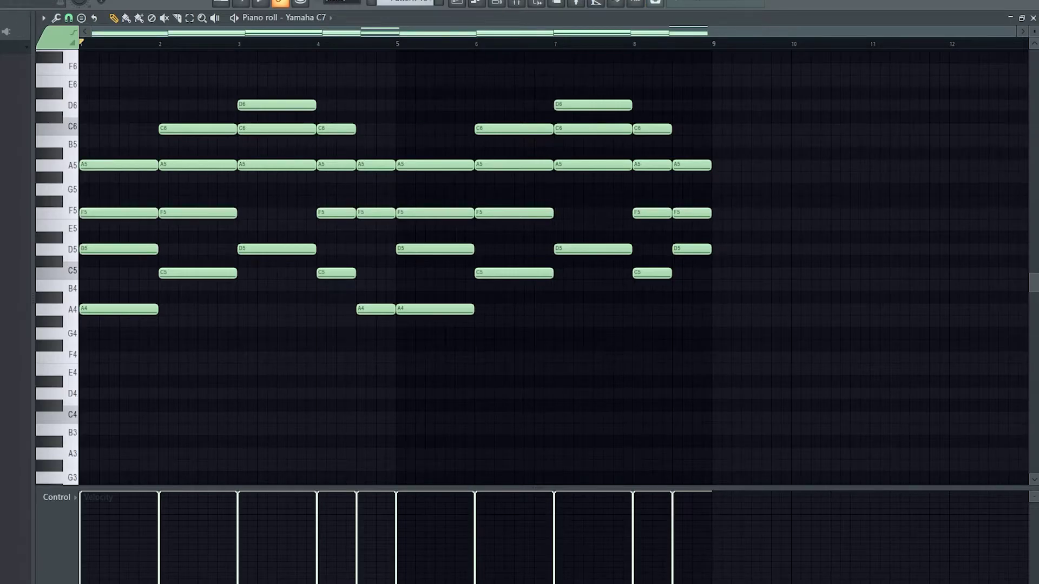
pyautogui.click(457, 2)
pyautogui.scroll(3, 347, 258)
pyautogui.click(291, 45)
pyautogui.moveTo(291, 32); pyautogui.dragTo(260, 33)
pyautogui.scroll(2, 257, 115)
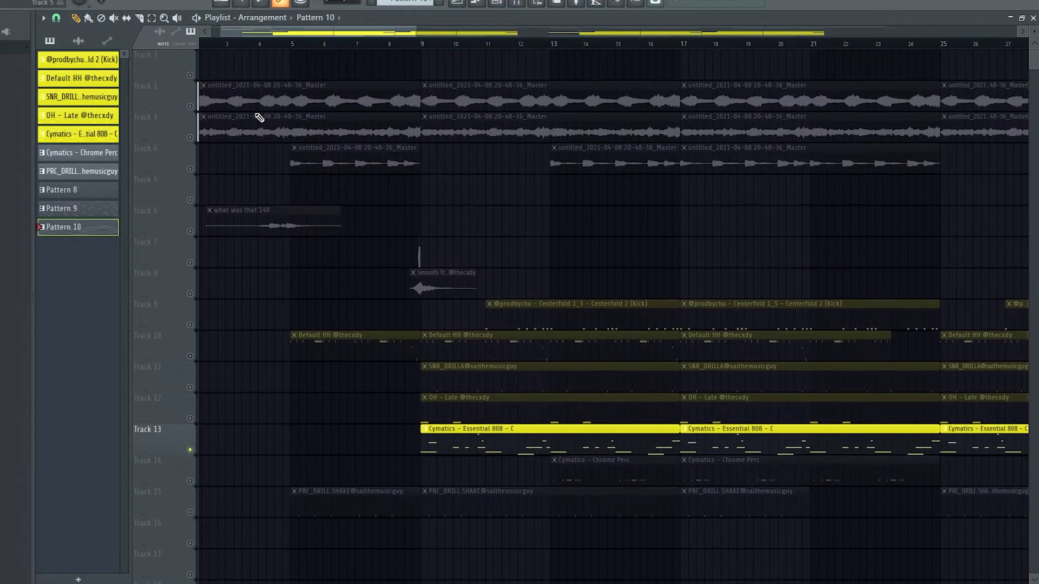
pyautogui.scroll(-3, 255, 112)
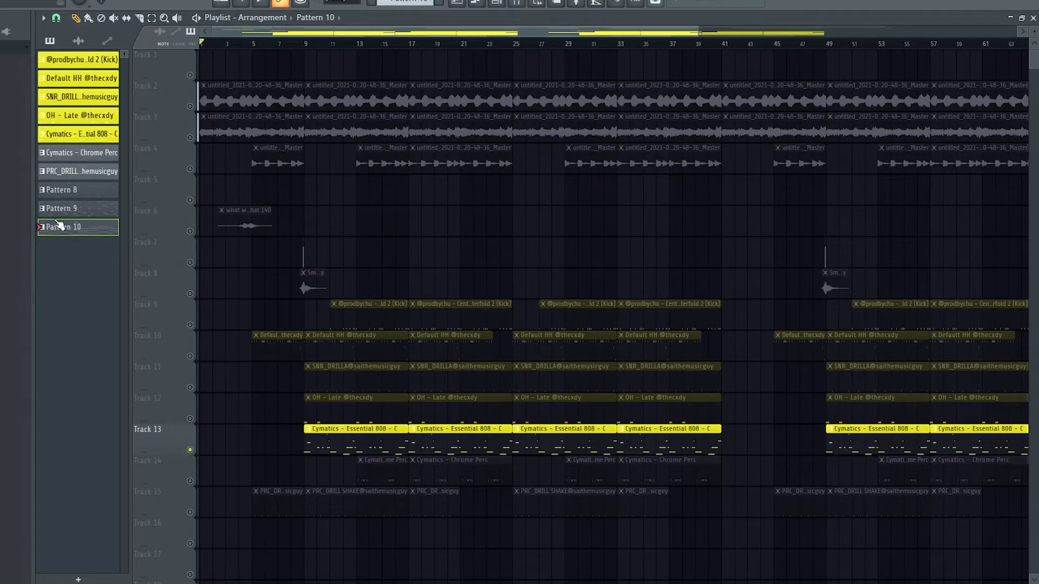
pyautogui.click(78, 40)
pyautogui.moveTo(65, 113); pyautogui.dragTo(208, 533)
pyautogui.rightClick(190, 543)
pyautogui.scroll(2, 184, 478)
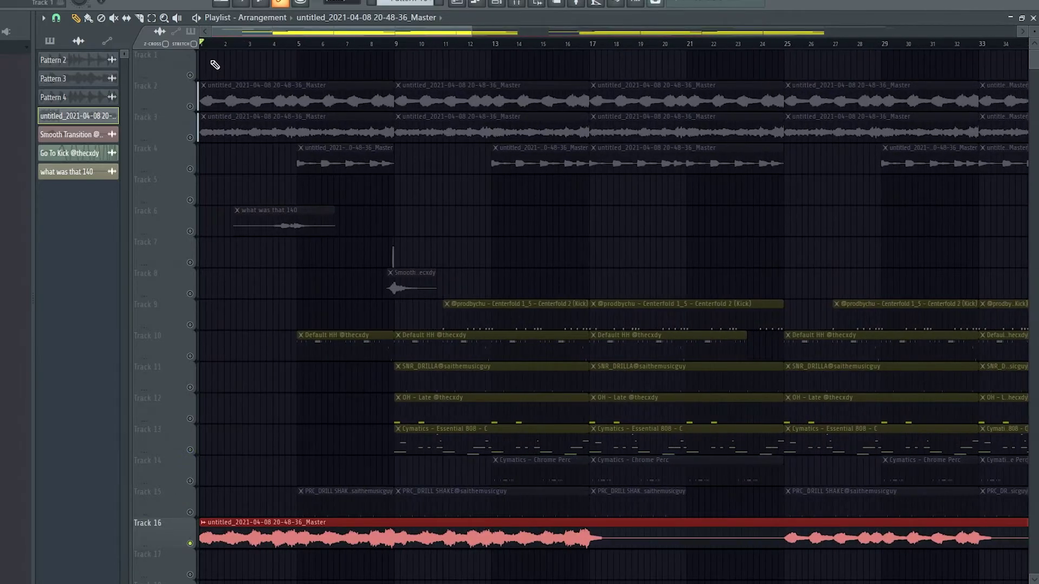
# - Play the soloed melody and inspect the Fruity Reeverb 2 and Fruity parametric EQ 2 settings on its mixer insert
pyautogui.press('space')
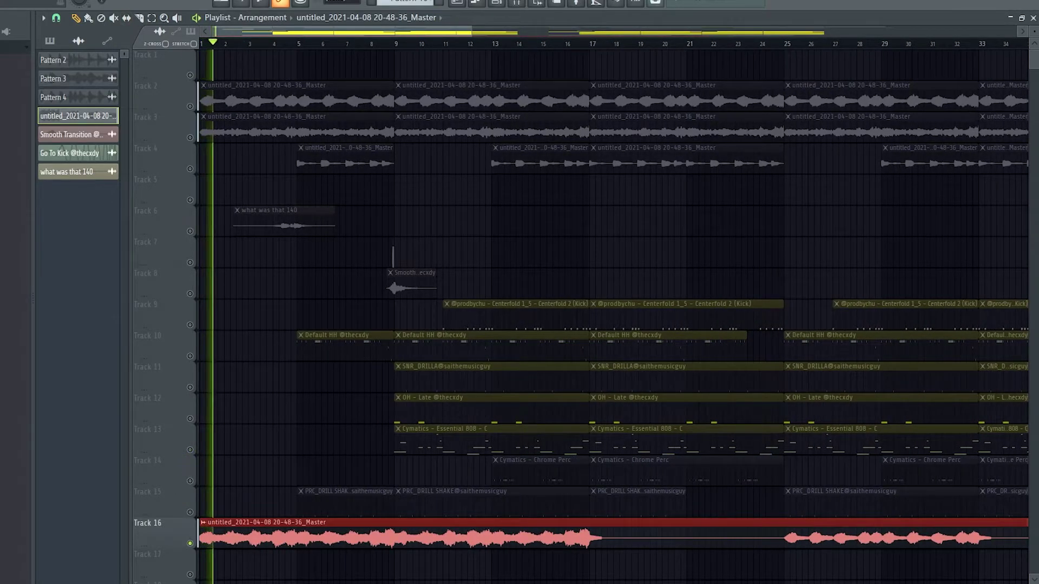
pyautogui.click(515, 3)
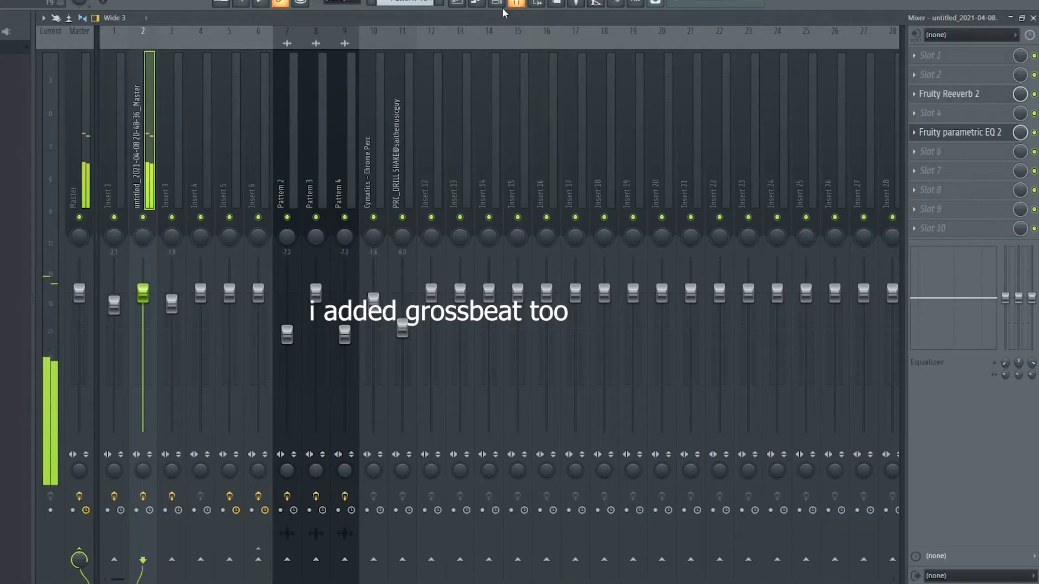
pyautogui.click(948, 95)
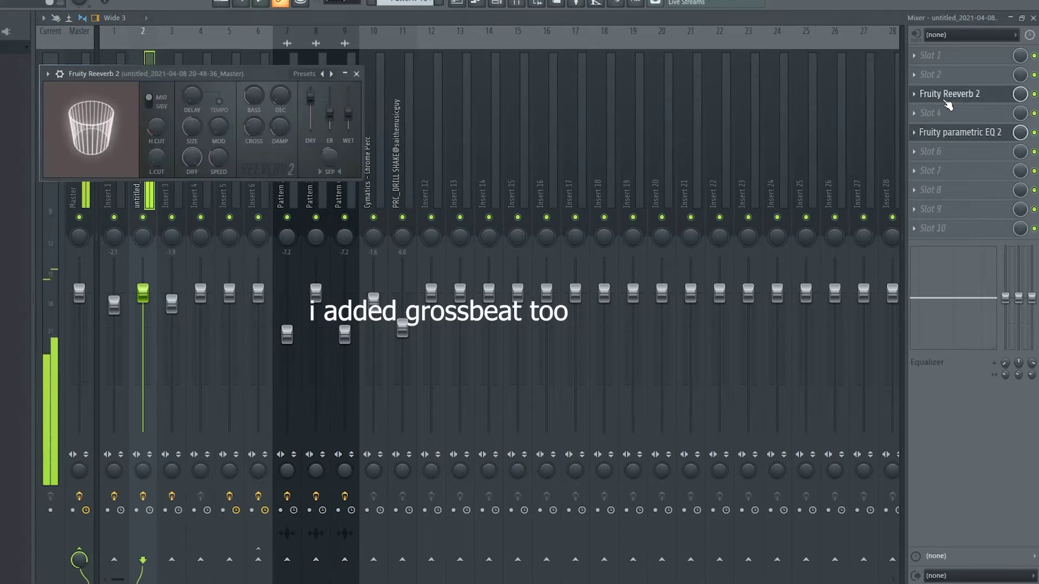
pyautogui.click(966, 134)
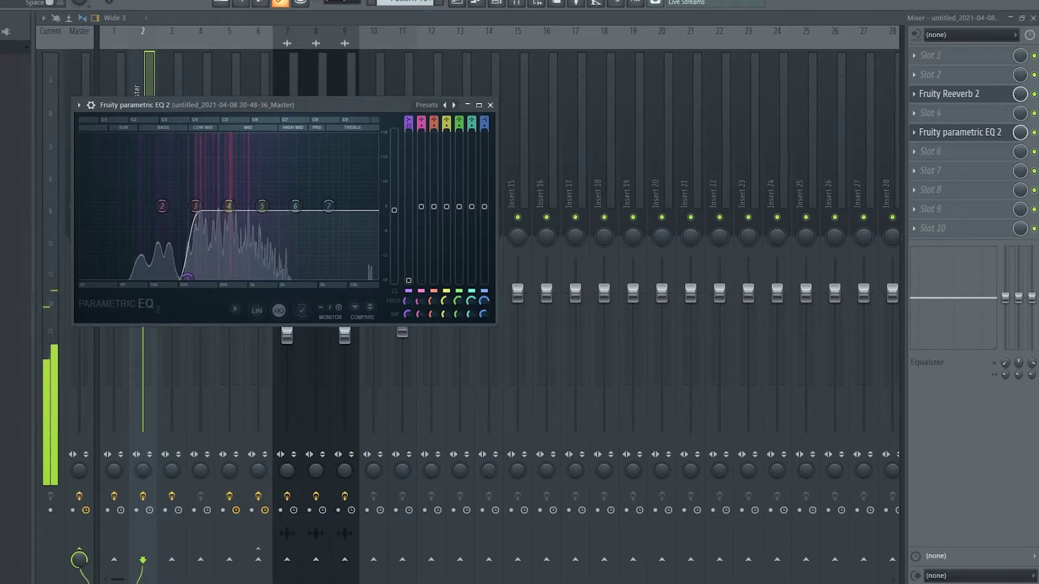
pyautogui.press('Escape')
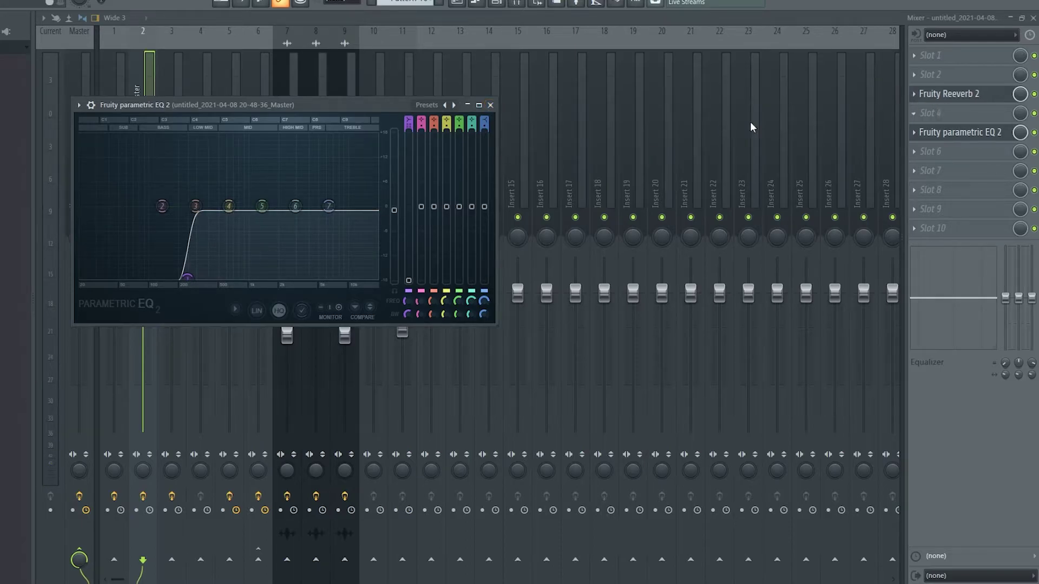
pyautogui.click(965, 95)
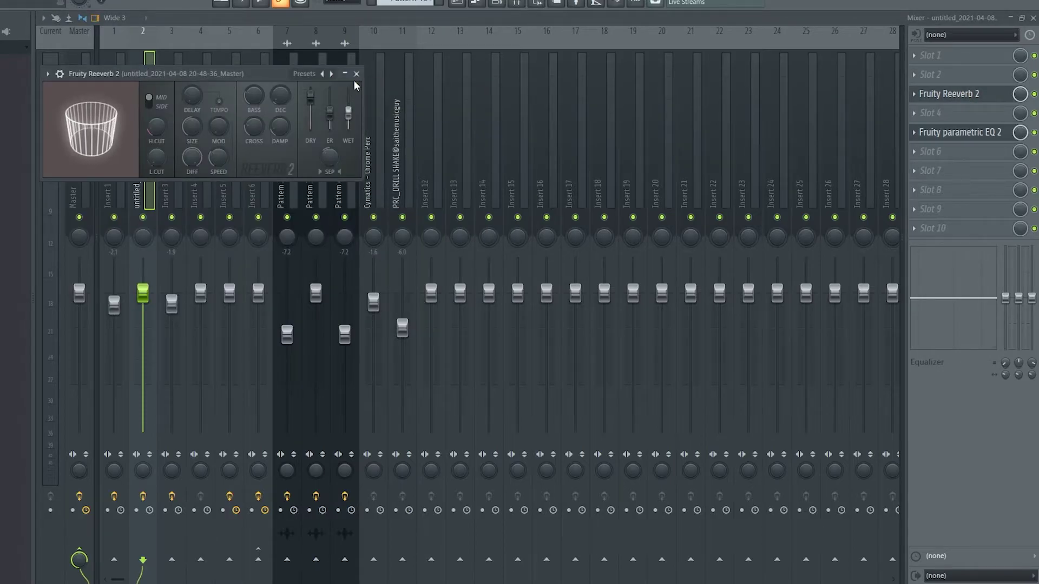
pyautogui.click(356, 73)
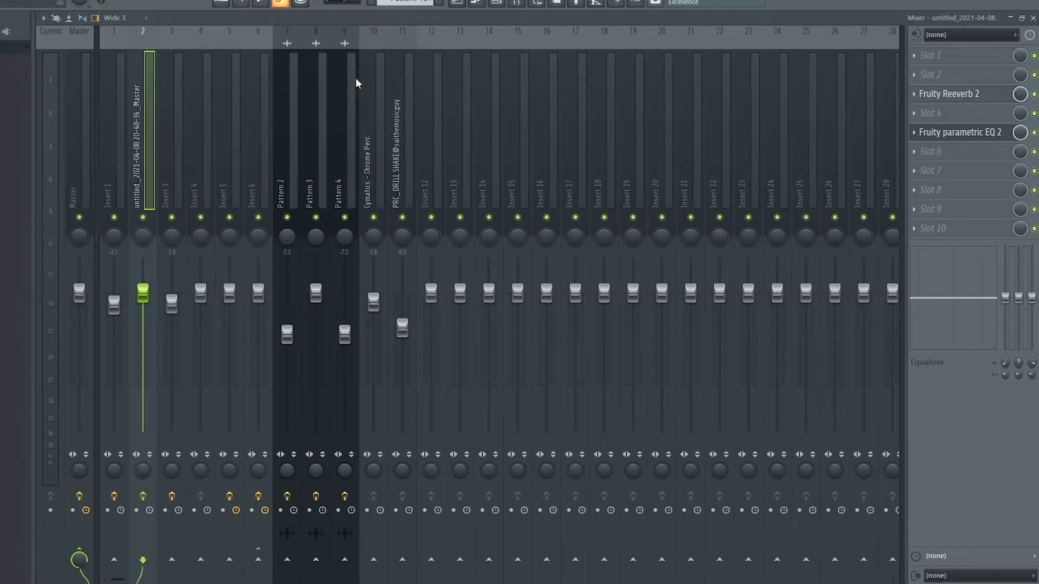
# - Delete the audio clip on Track 16 of the playlist and solo Track 13 with the Cymatics Essential 808 pattern
pyautogui.click(459, 4)
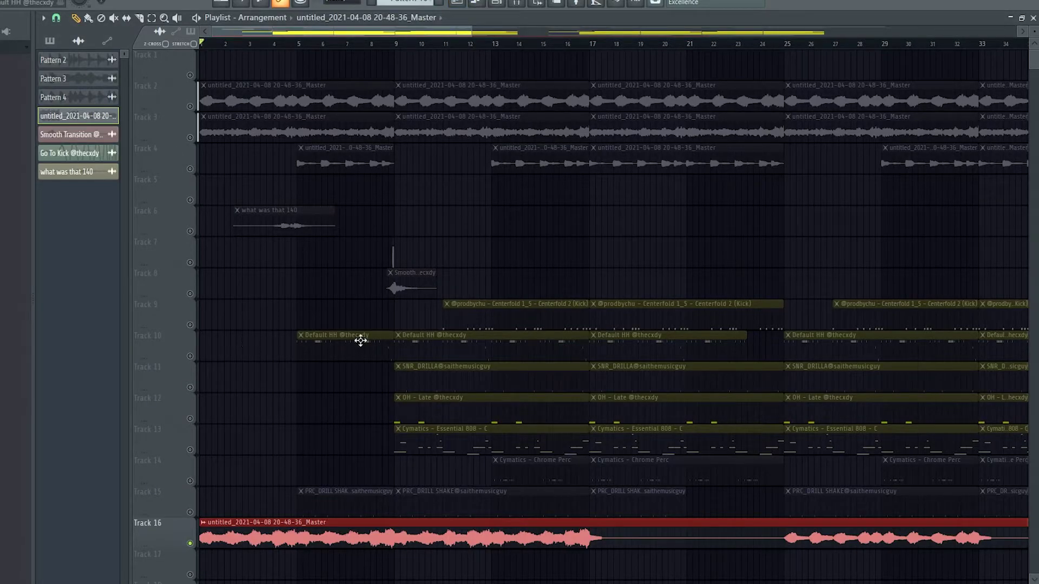
pyautogui.rightClick(254, 541)
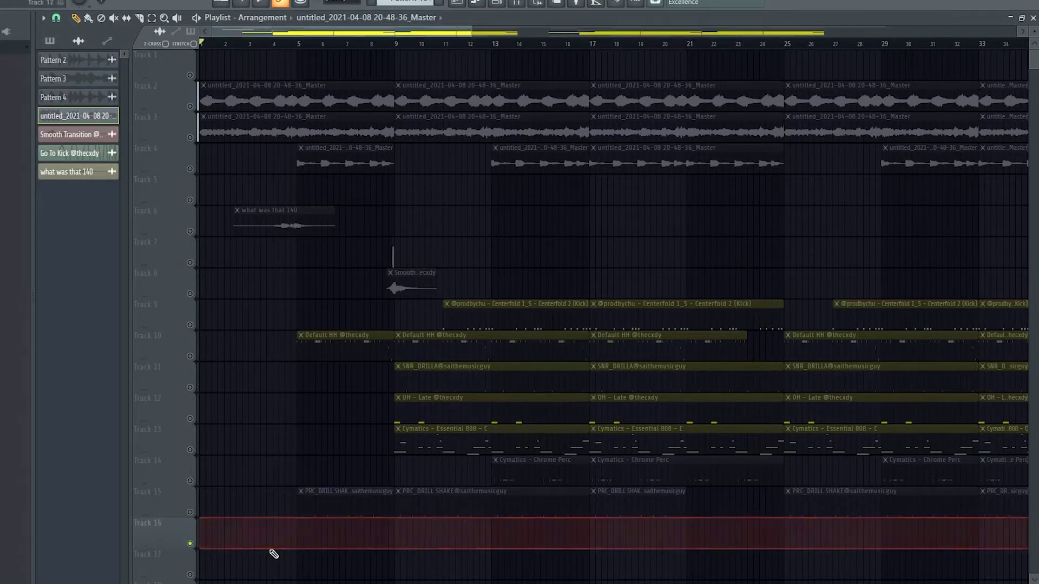
pyautogui.scroll(3, 389, 401)
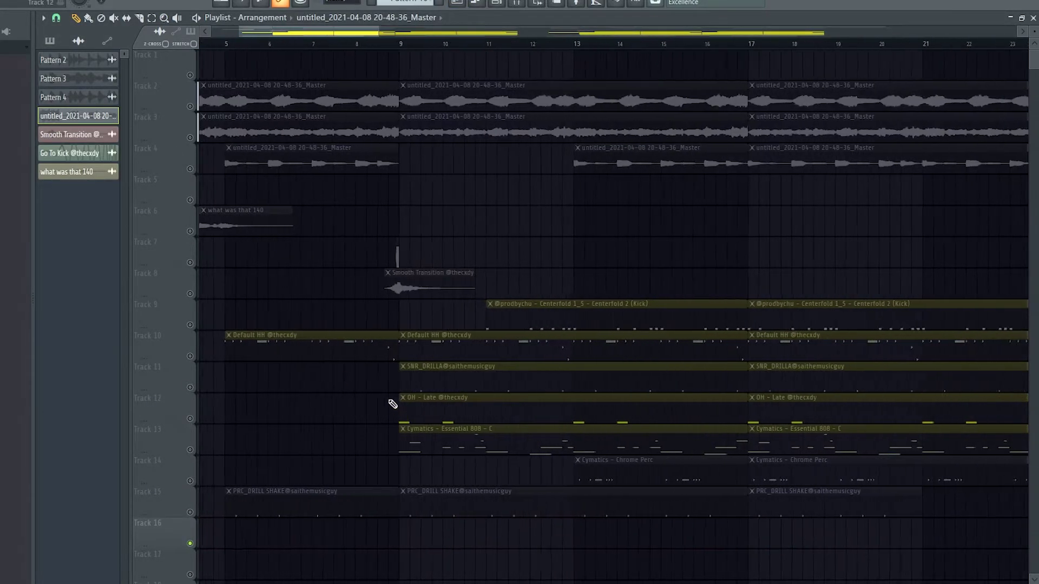
pyautogui.click(193, 431)
pyautogui.scroll(2, 496, 335)
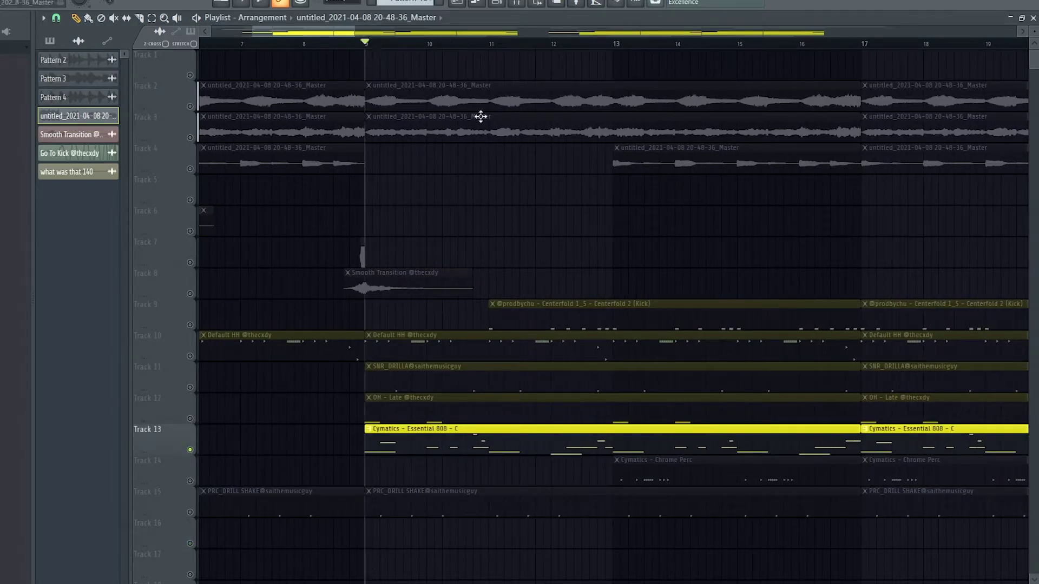
# - Play the soloed 808 and examine the Cymatics - Essential 808 - C notes in the piano roll
pyautogui.scroll(-3, 732, 239)
pyautogui.press('space')
pyautogui.doubleClick(541, 433)
pyautogui.scroll(3, 308, 181)
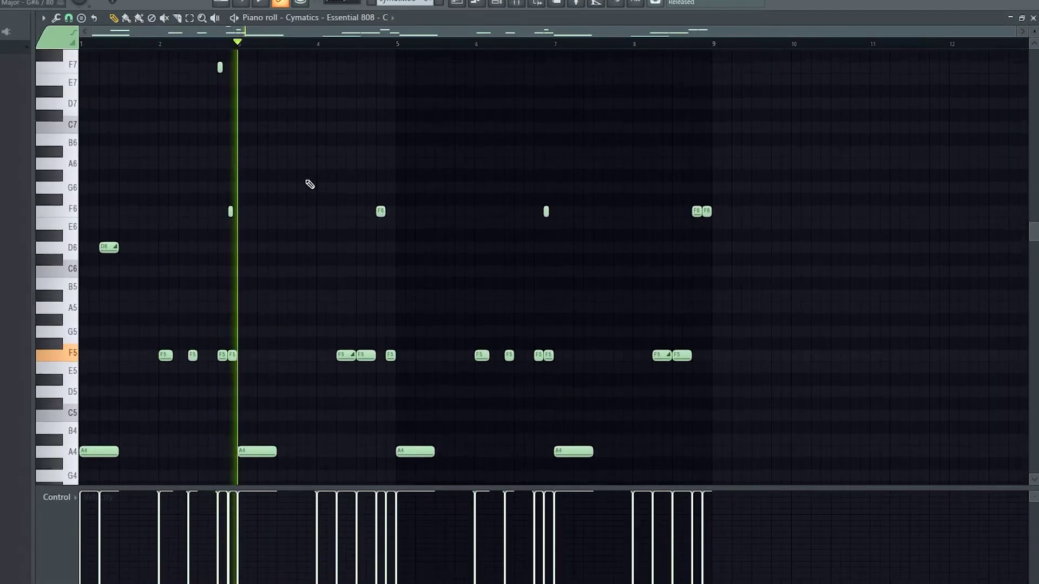
pyautogui.scroll(-2, 308, 279)
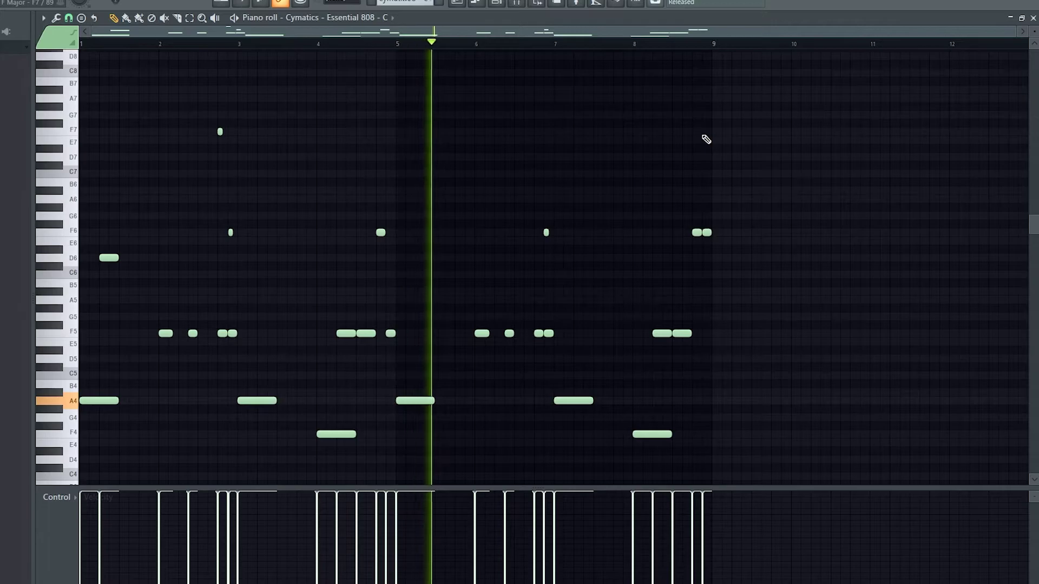
pyautogui.press('space')
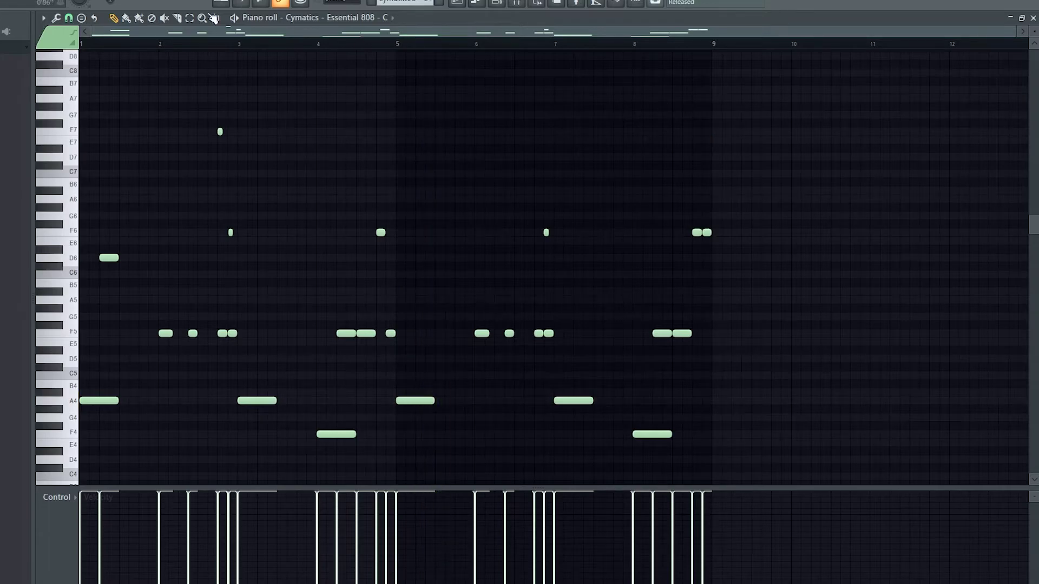
# - Unmute the kick on Track 9 alongside the 808, play both from bar 17 and examine the kick notes in the piano roll
pyautogui.click(457, 4)
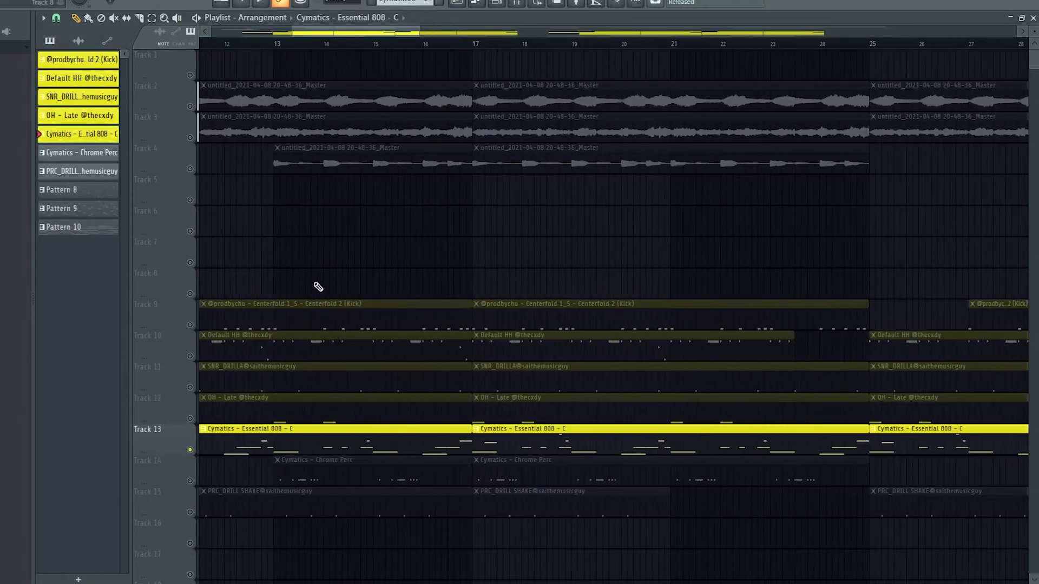
pyautogui.click(190, 325)
pyautogui.click(463, 41)
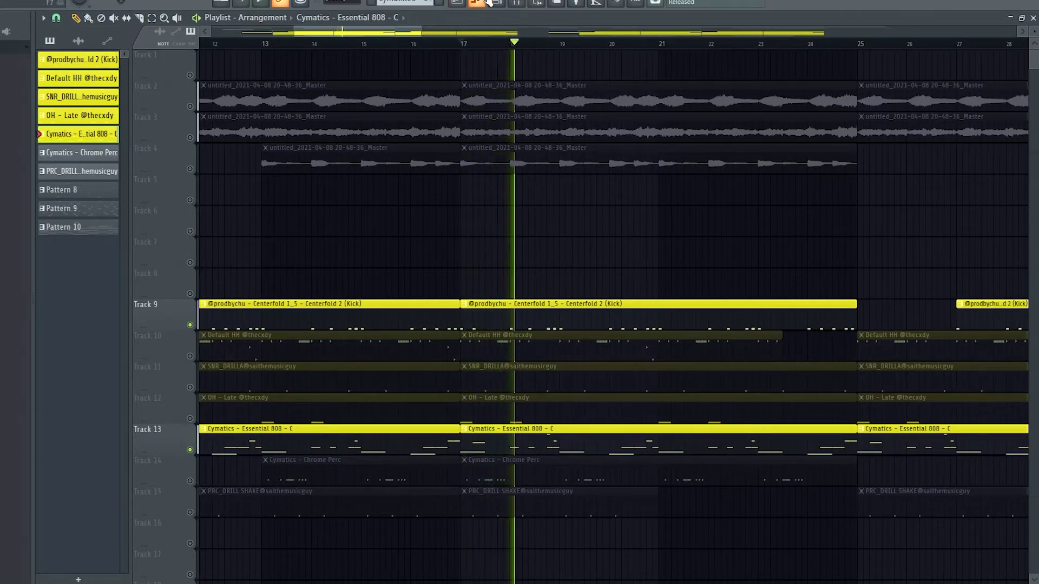
pyautogui.doubleClick(589, 327)
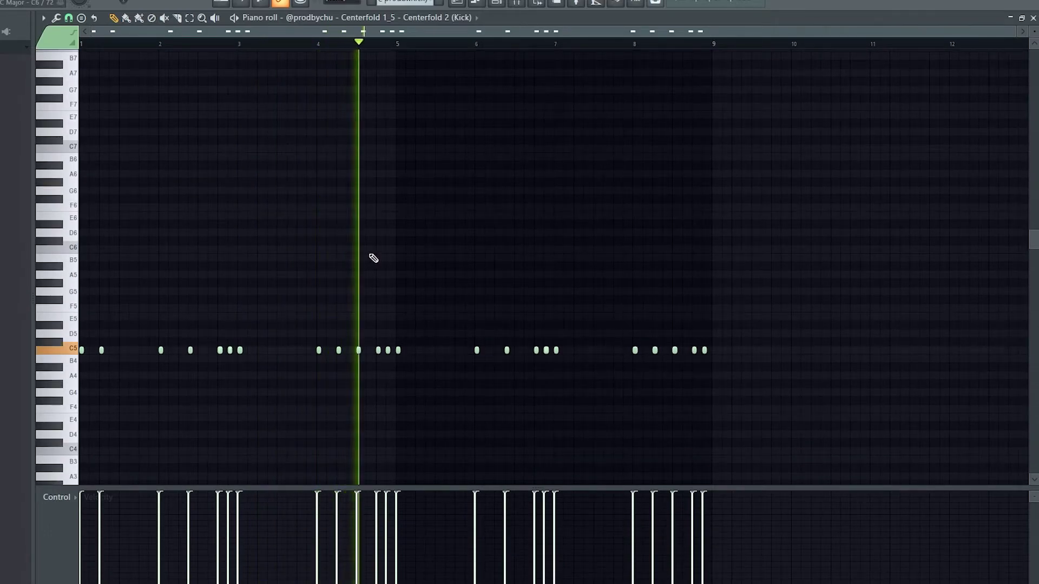
pyautogui.press('space')
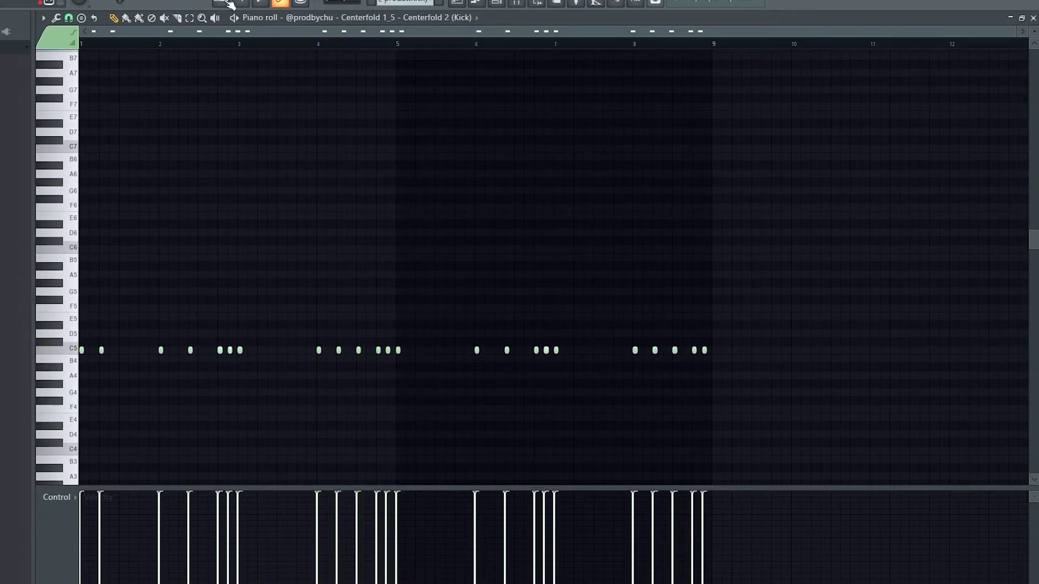
# - Return to the playlist, solo the hi-hats on Track 10 and unmute the snare on Track 11
pyautogui.click(456, 3)
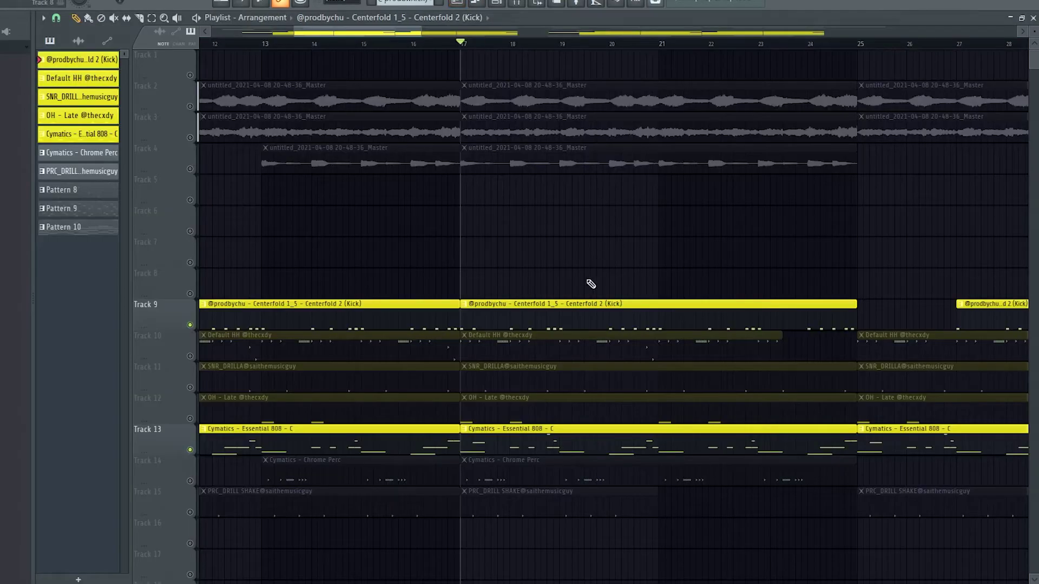
pyautogui.rightClick(190, 356)
pyautogui.click(190, 387)
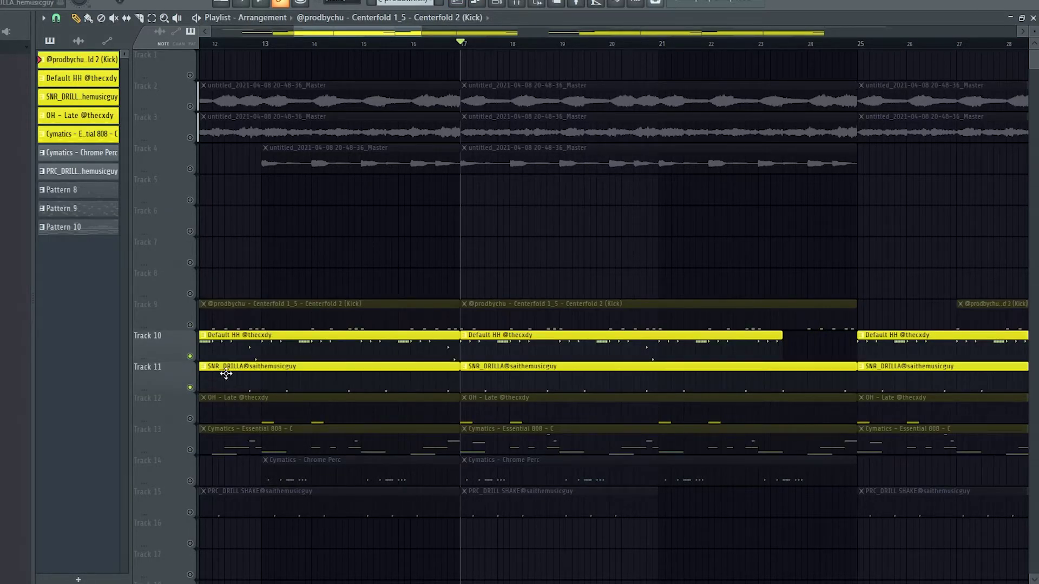
# - Open the Default HH pattern in the piano roll and play the hi-hat notes from the start to examine the rhythm
pyautogui.doubleClick(514, 352)
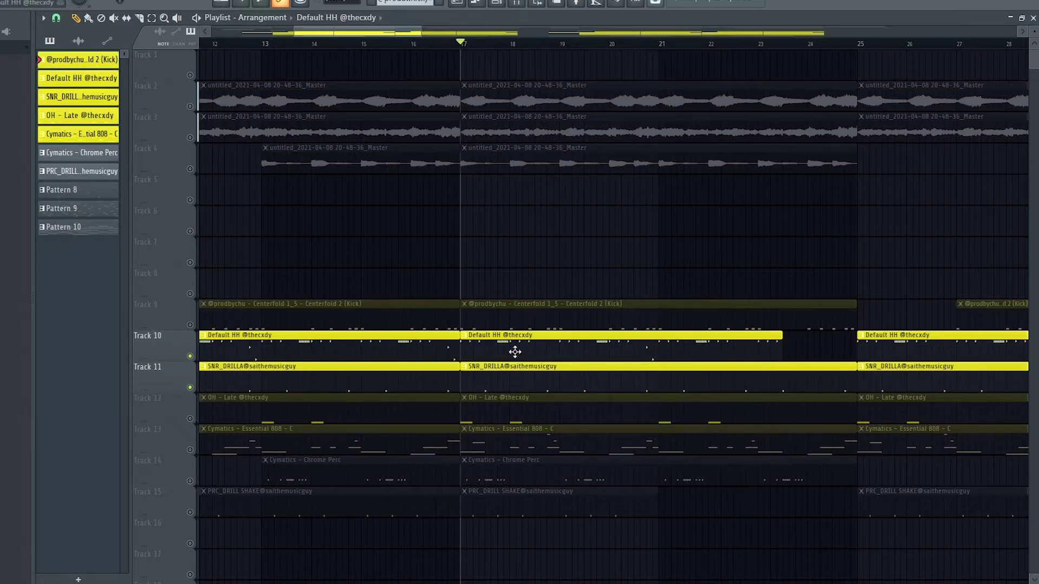
pyautogui.hscroll(-1, 353, 277)
pyautogui.click(319, 48)
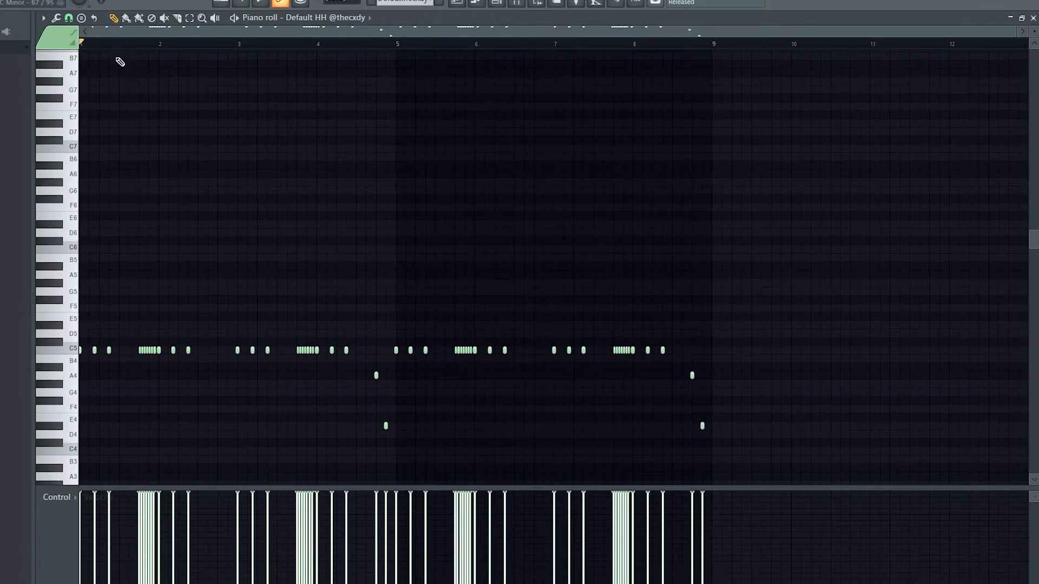
pyautogui.scroll(2, 135, 73)
pyautogui.click(140, 42)
pyautogui.press('space')
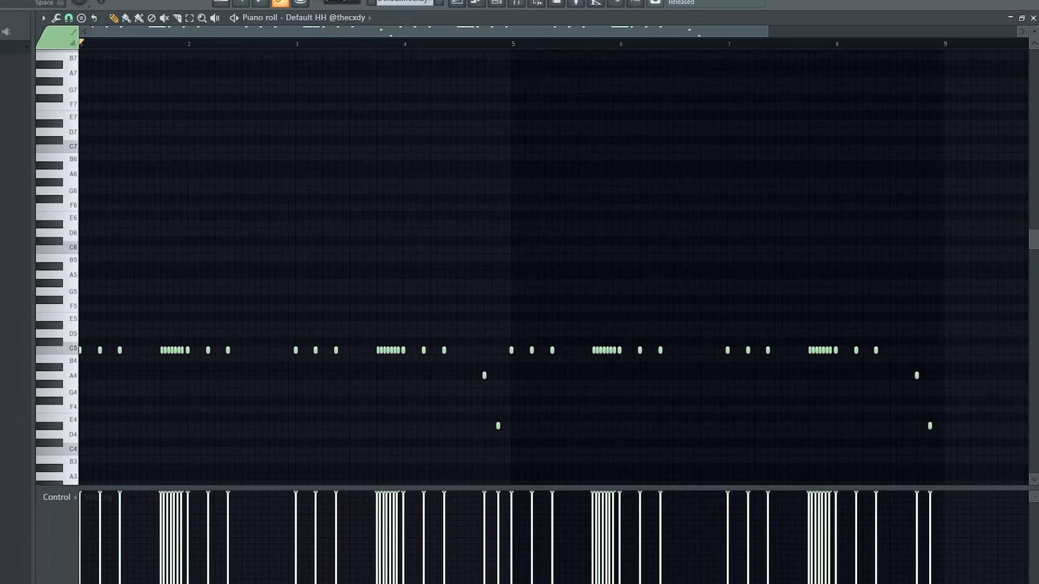
pyautogui.press('space')
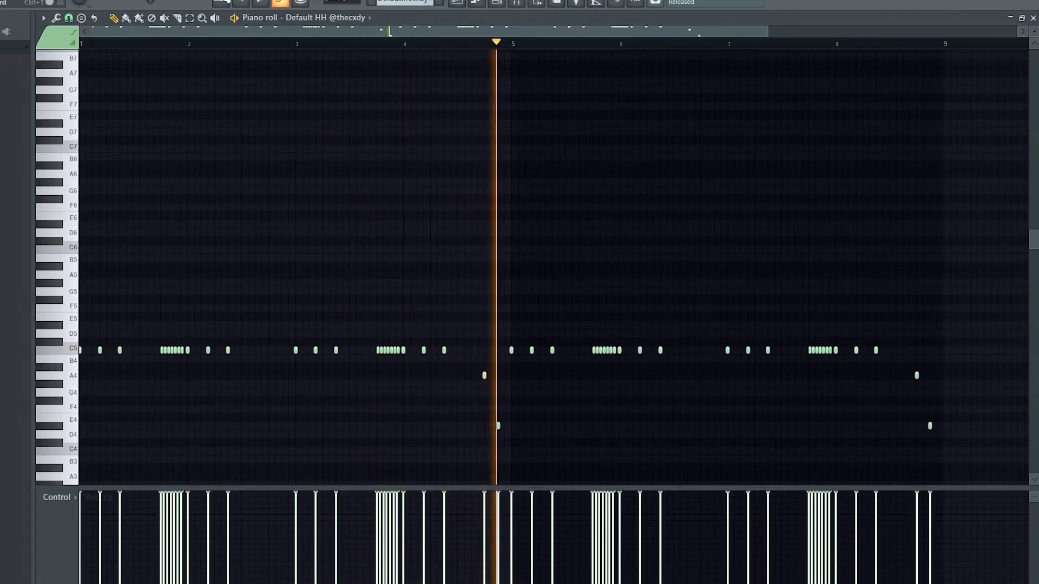
pyautogui.press('space')
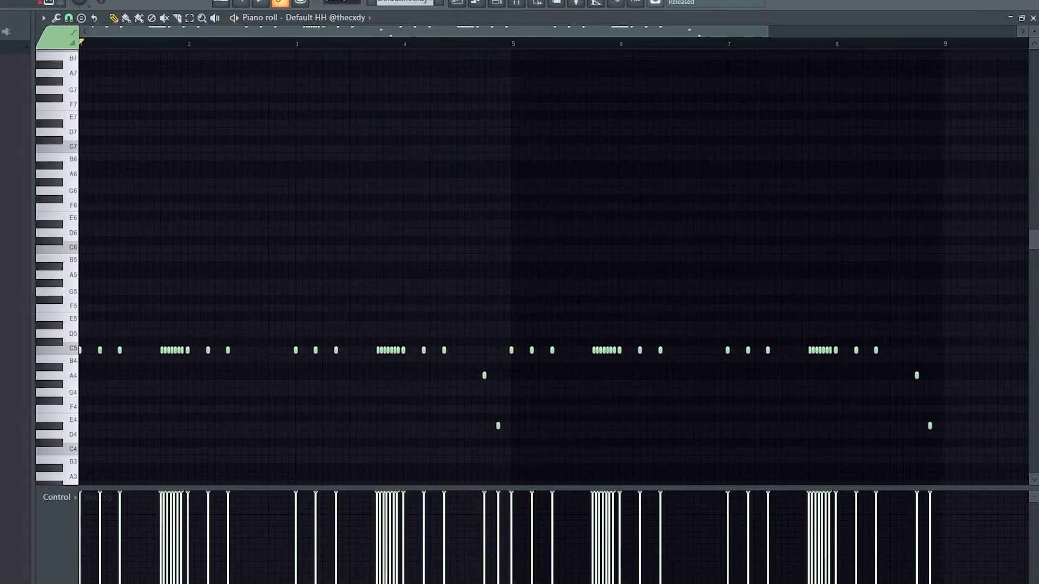
# - Return to the playlist and play the hi-hats and snare together from bar 17
pyautogui.click(464, 3)
pyautogui.press('space')
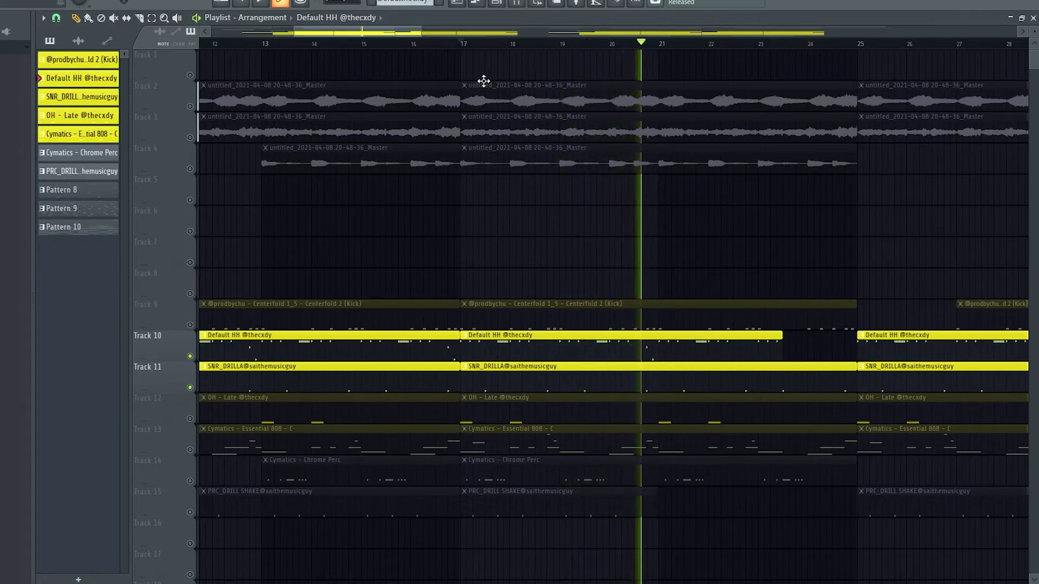
pyautogui.press('space')
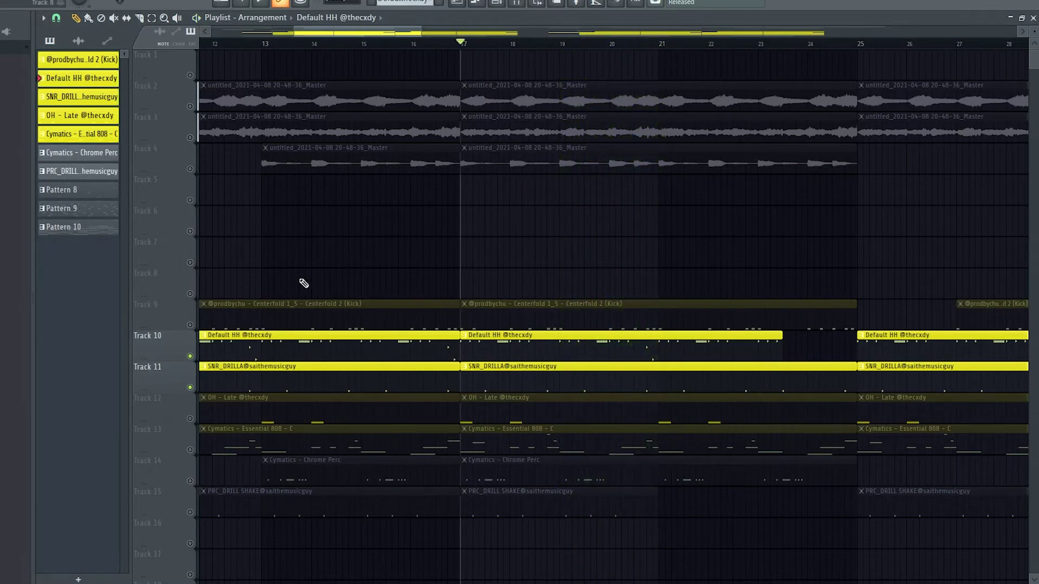
# - Unmute the open hat on Track 12 and play it with the hi-hats and snare from bar 17
pyautogui.click(190, 419)
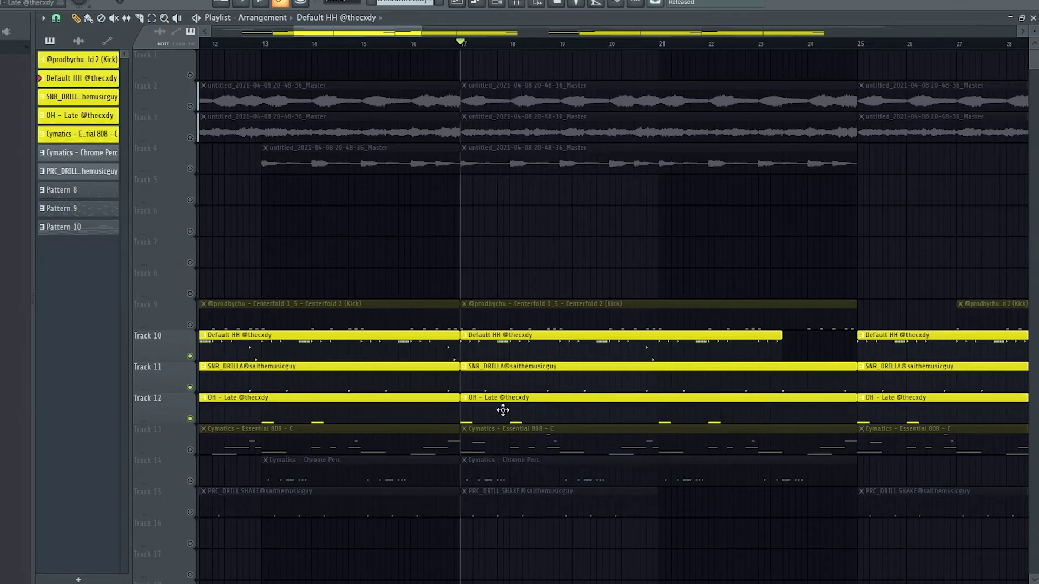
pyautogui.scroll(3, 459, 414)
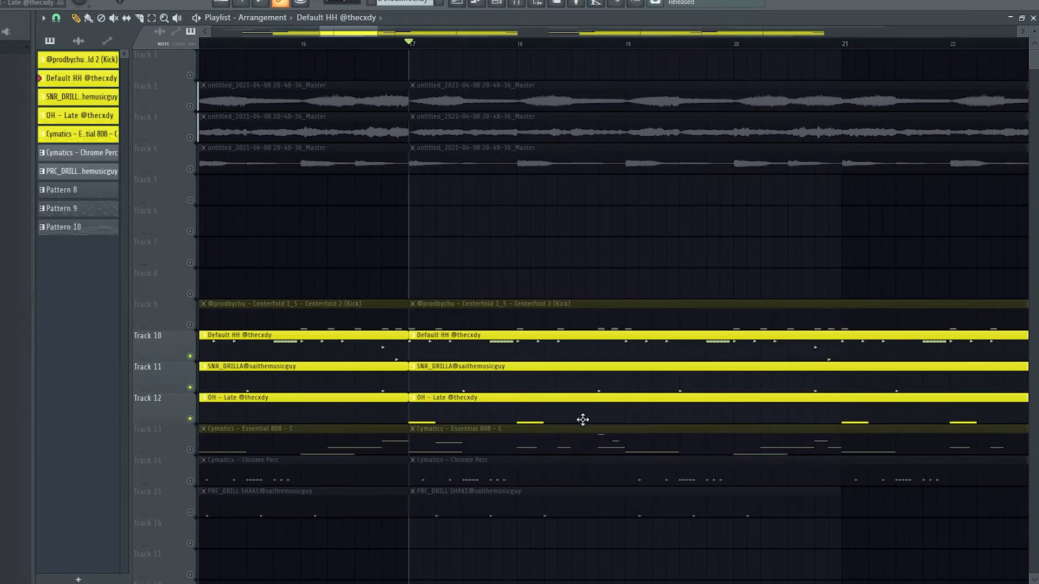
pyautogui.scroll(-3, 708, 416)
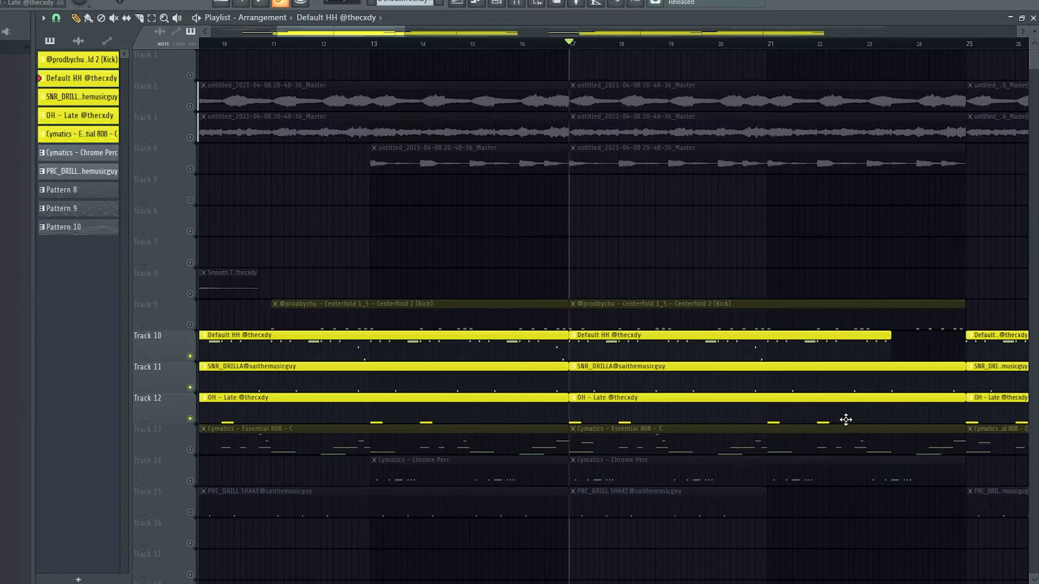
pyautogui.press('space')
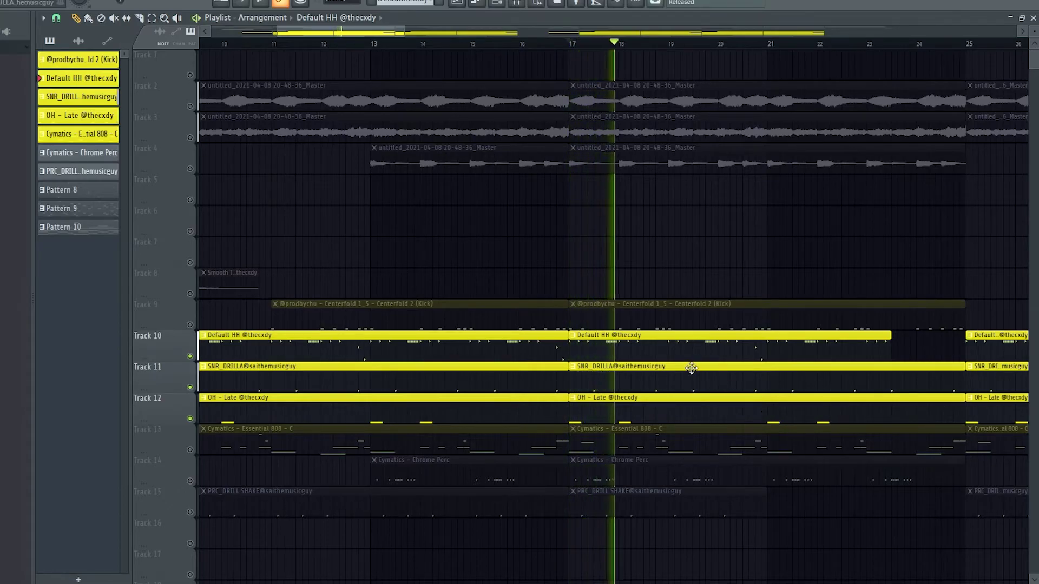
pyautogui.press('space')
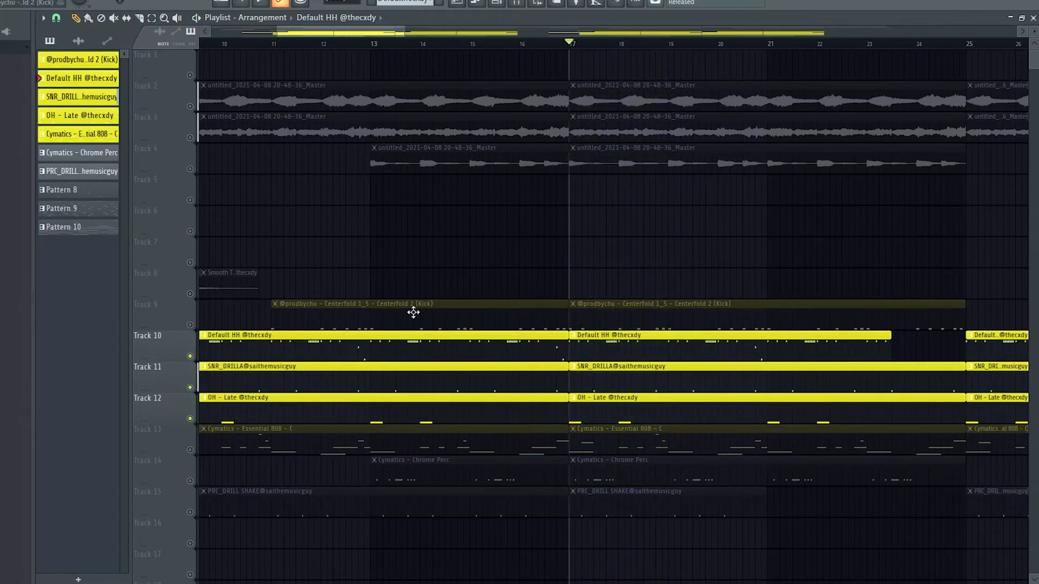
# - Unmute the kick on Track 9 and the 808 on Track 13, and play the five drum tracks from bar 17
pyautogui.click(190, 325)
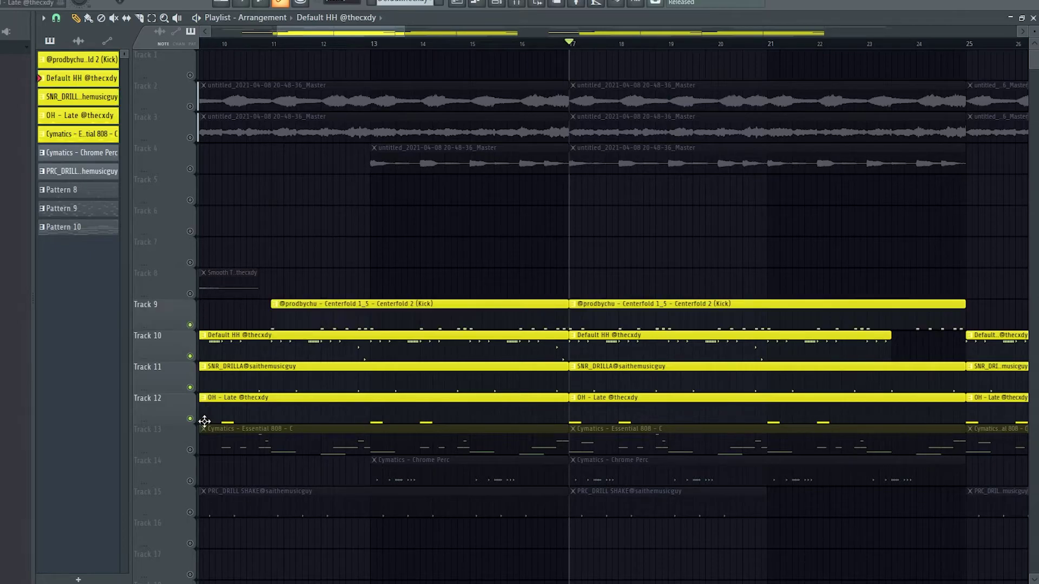
pyautogui.click(190, 450)
pyautogui.press('space')
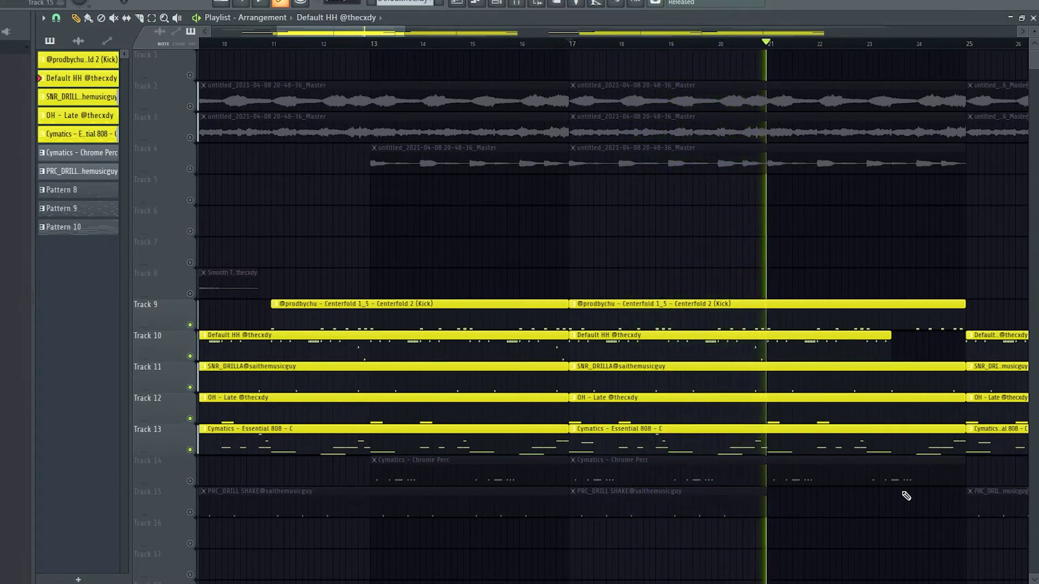
pyautogui.press('space')
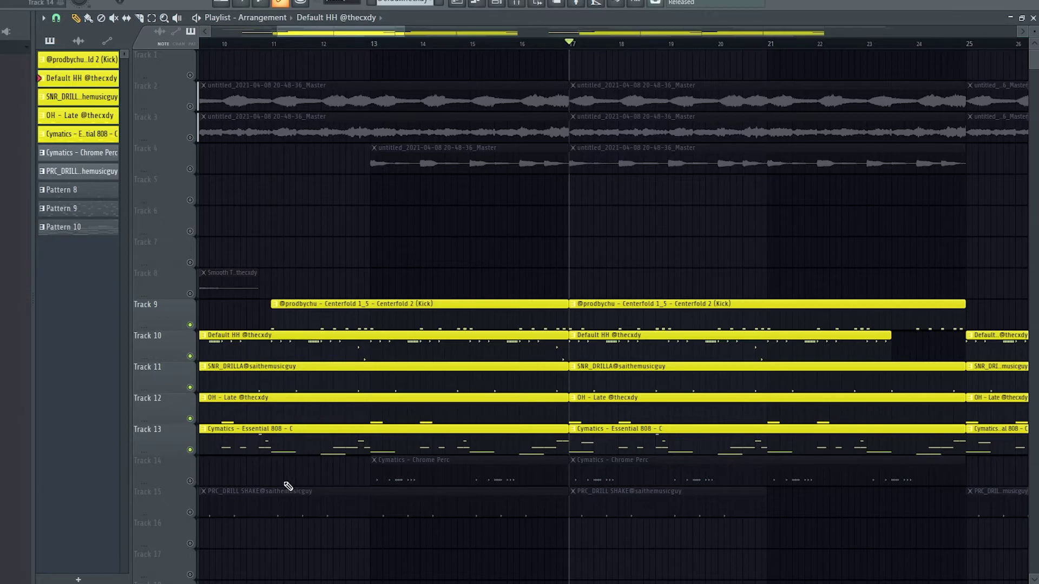
# - Unmute the Chrome Perc on Track 14 and the drill shaker on Track 15
pyautogui.click(190, 481)
pyautogui.click(190, 512)
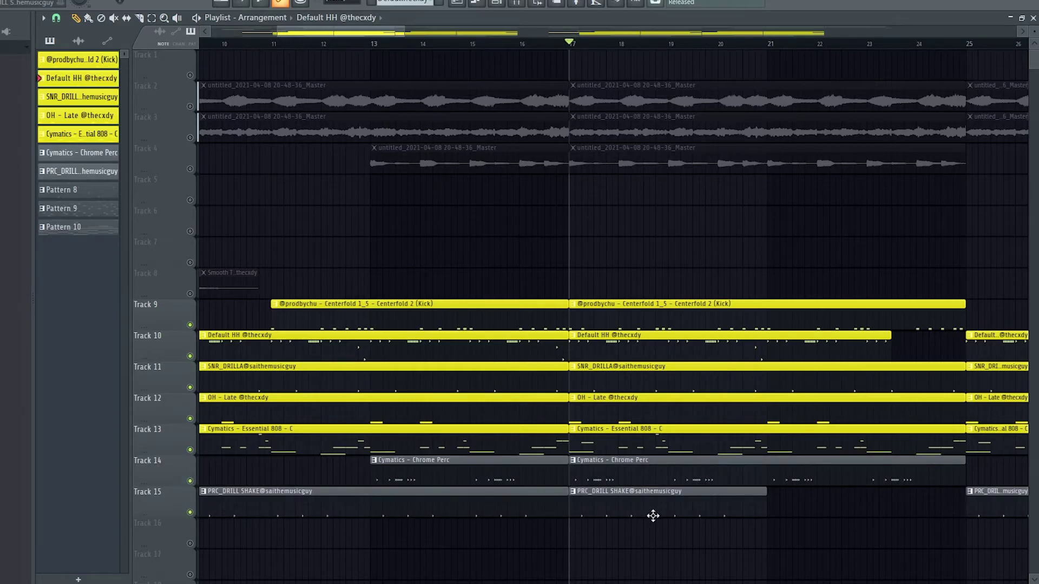
pyautogui.scroll(3, 653, 516)
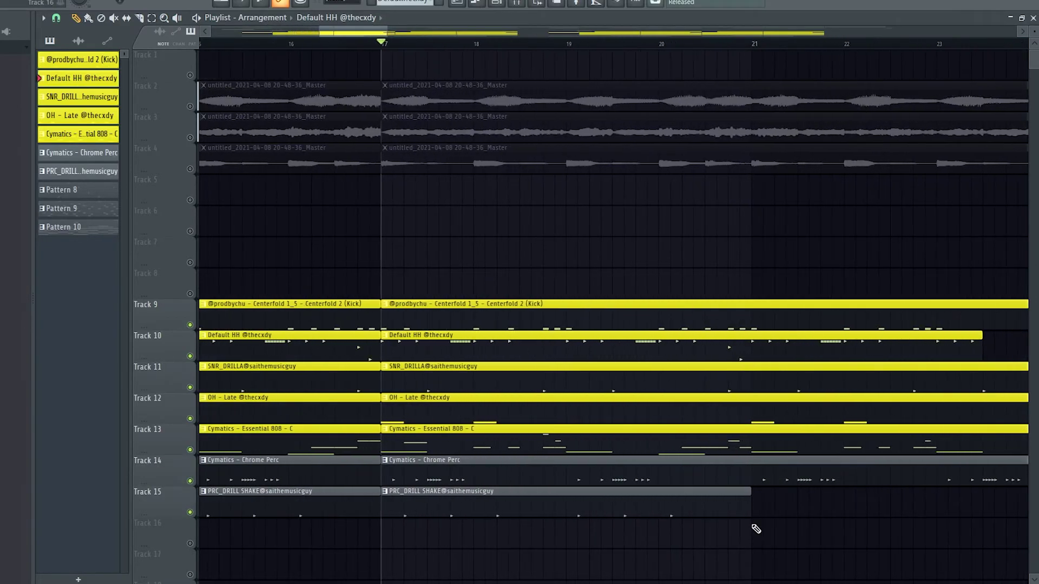
# - Open the PRC_DRILL SHAKE pattern in the piano roll, clear the time selection and play the shaker notes from bar 1
pyautogui.doubleClick(539, 502)
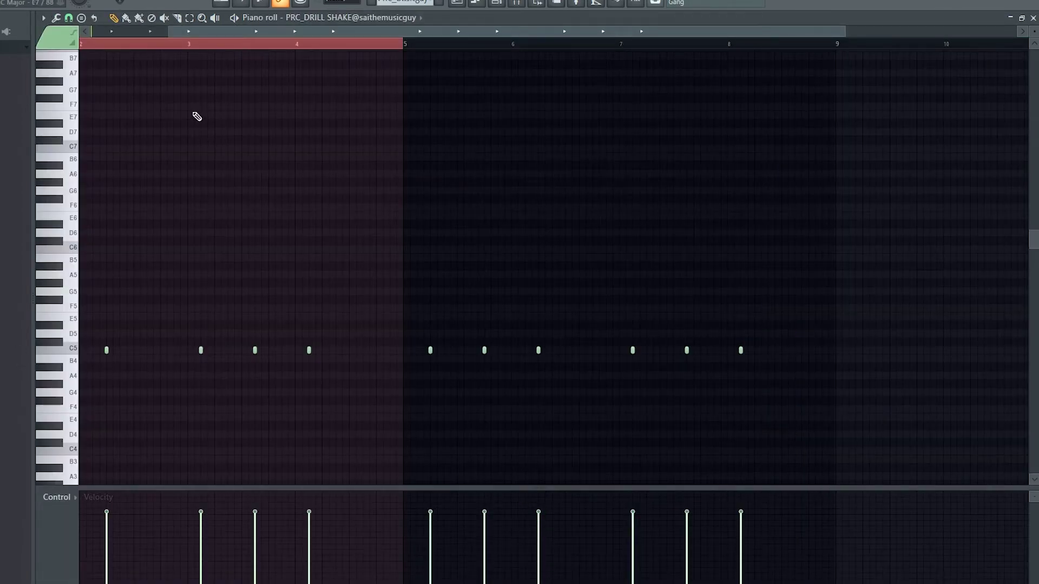
pyautogui.rightClick(245, 44)
pyautogui.moveTo(244, 33); pyautogui.dragTo(66, 43)
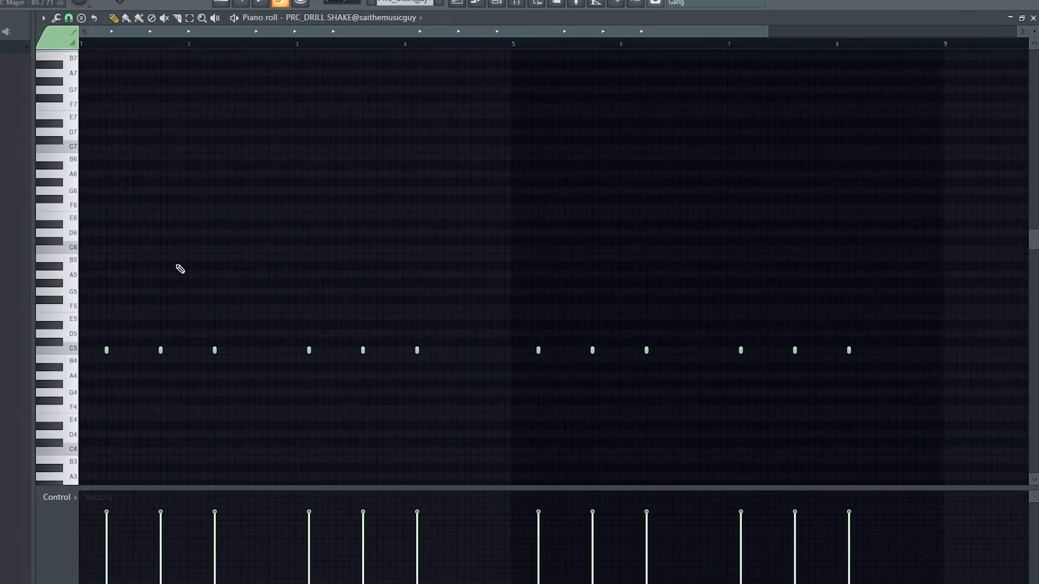
pyautogui.moveTo(248, 371); pyautogui.dragTo(230, 359)
pyautogui.press('Delete')
pyautogui.press('space')
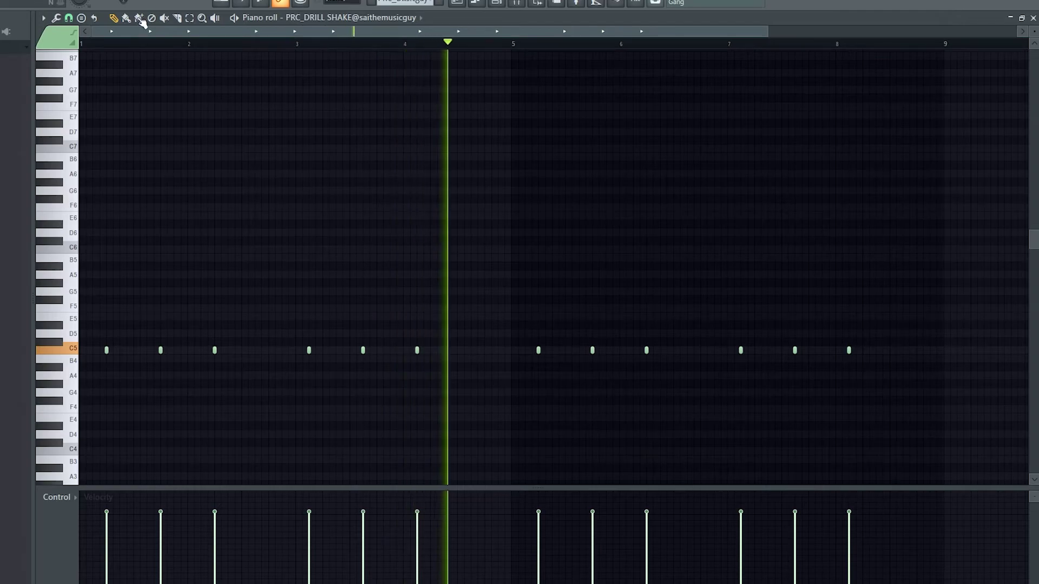
# - Return to the playlist, open the Cymatics - Chrome Perc pattern in the piano roll and play its notes from bar 1
pyautogui.click(456, 3)
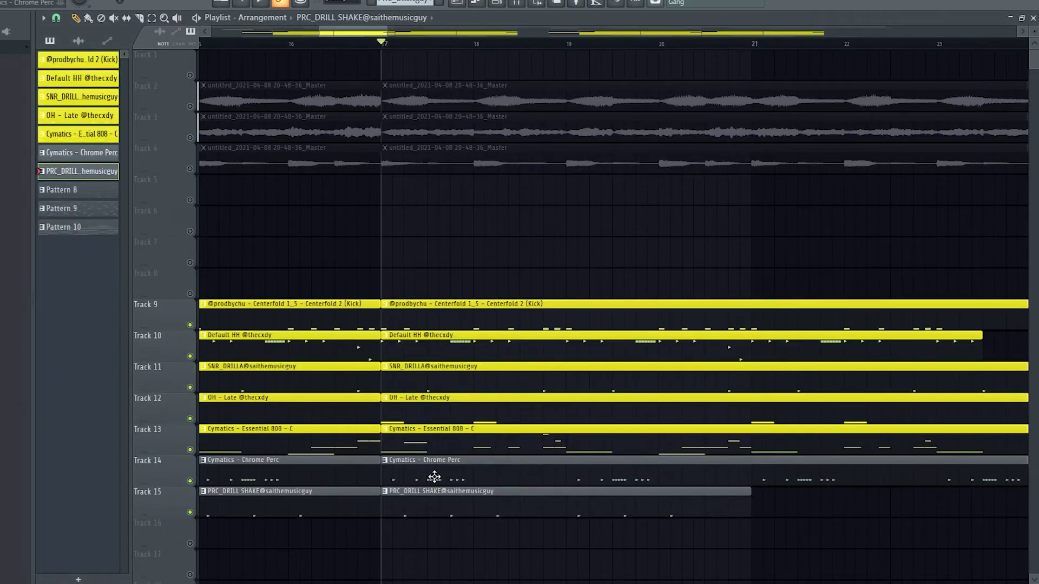
pyautogui.doubleClick(484, 480)
pyautogui.click(270, 44)
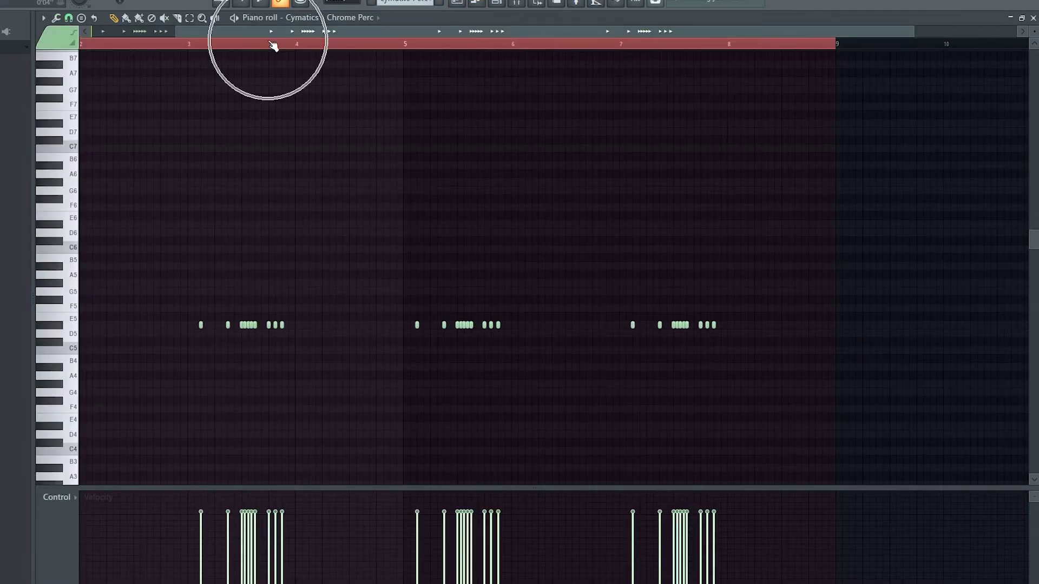
pyautogui.hscroll(-2, 273, 46)
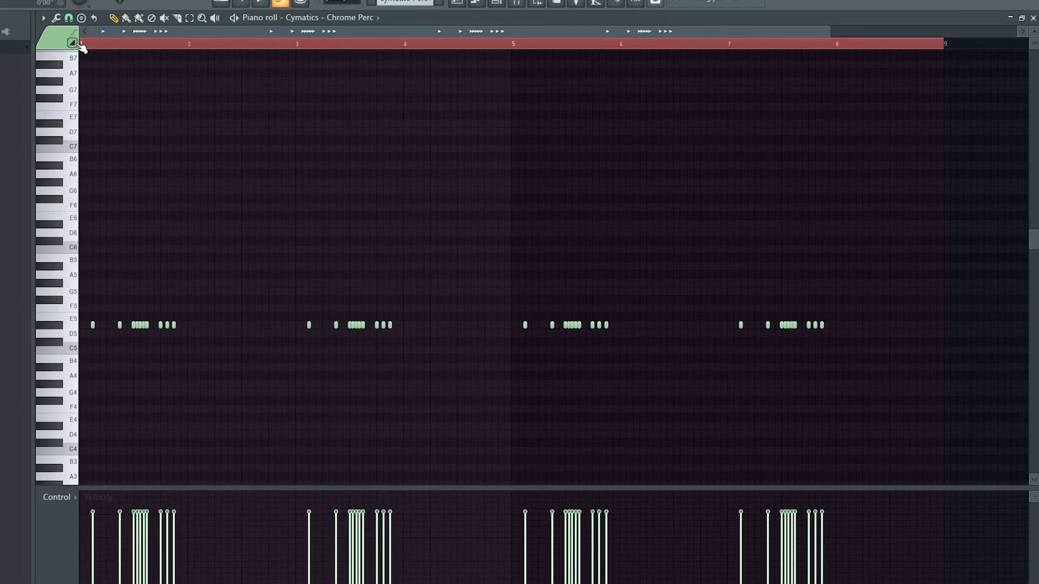
pyautogui.press('space')
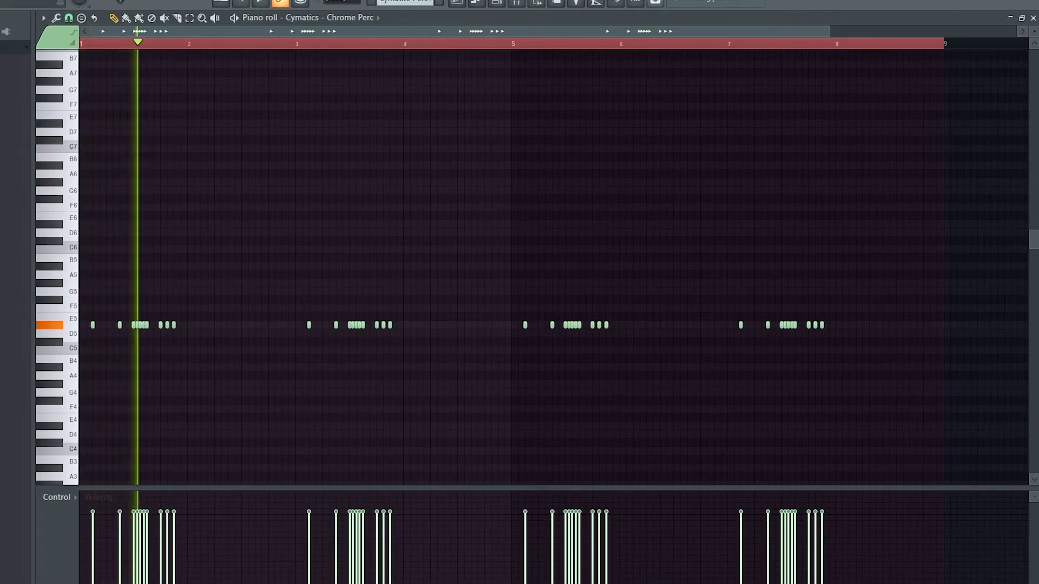
# - Play the Chrome Perc soloed on Track 14 in the playlist from bar 17 and recheck its notes in the piano roll
pyautogui.click(461, 5)
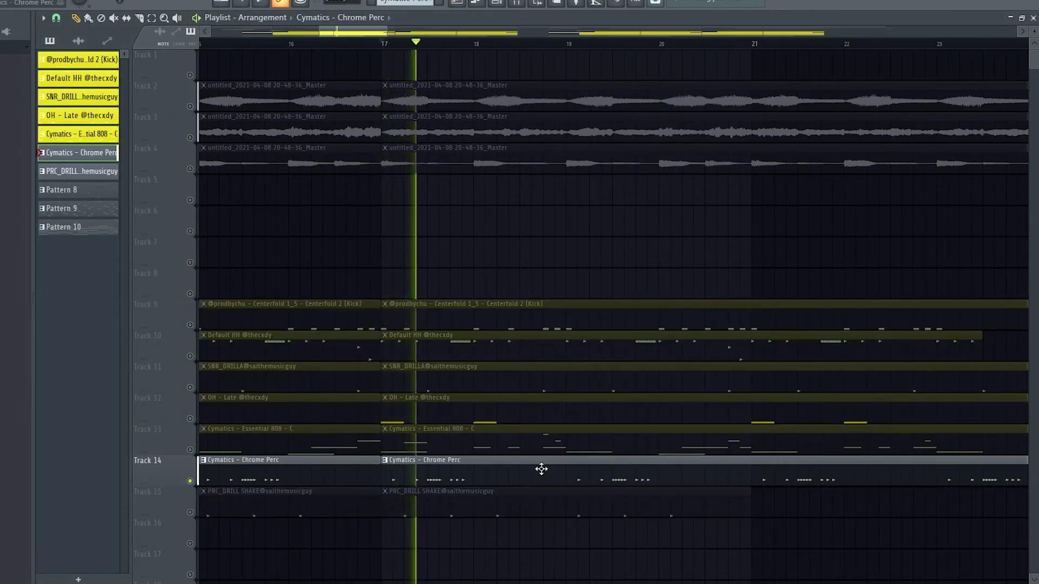
pyautogui.doubleClick(540, 471)
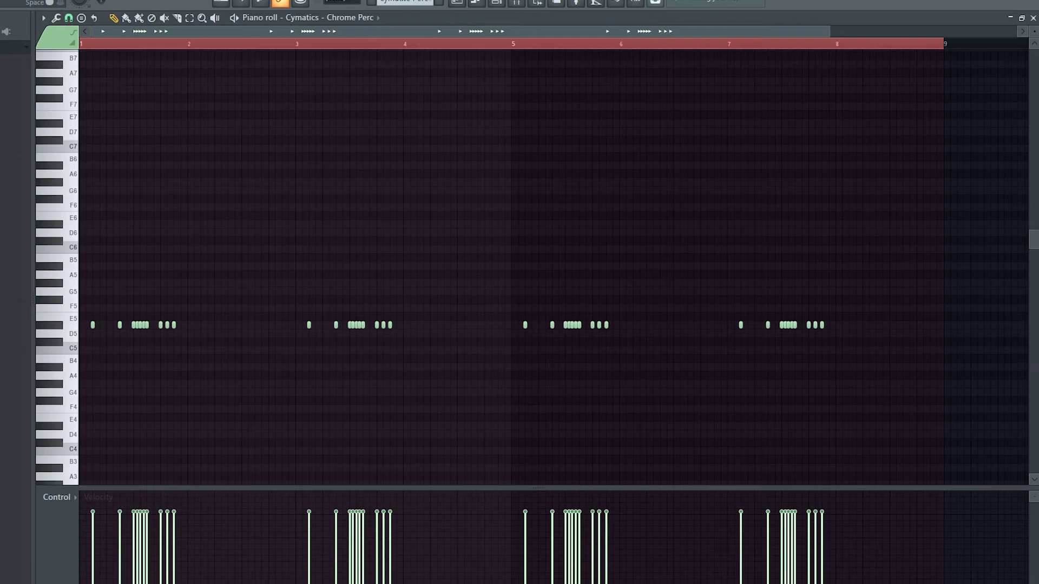
pyautogui.press('F5')
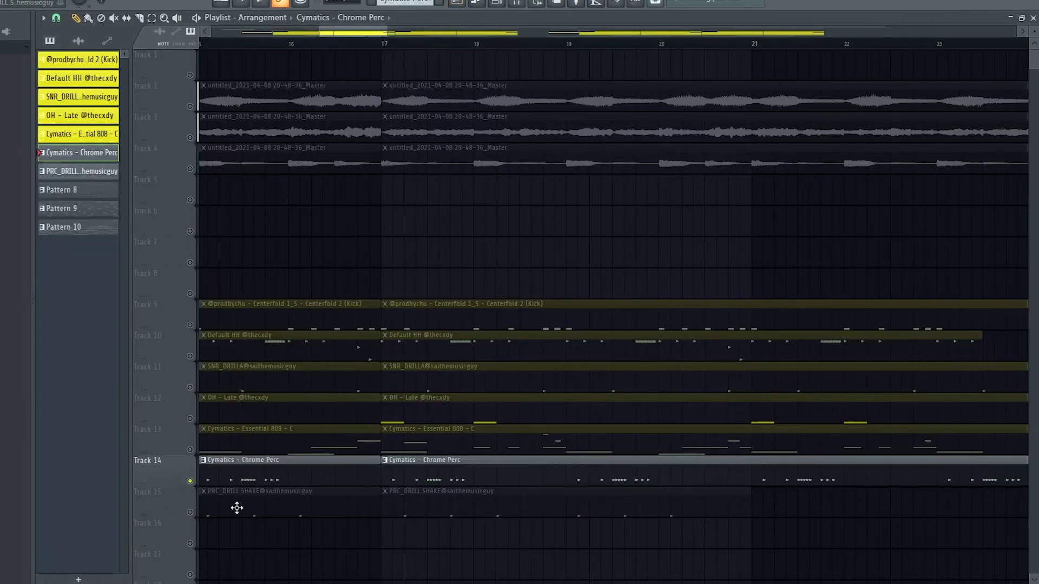
# - Unmute all playlist tracks and play the full arrangement from bar 1
pyautogui.rightClick(191, 481)
pyautogui.scroll(-4, 457, 258)
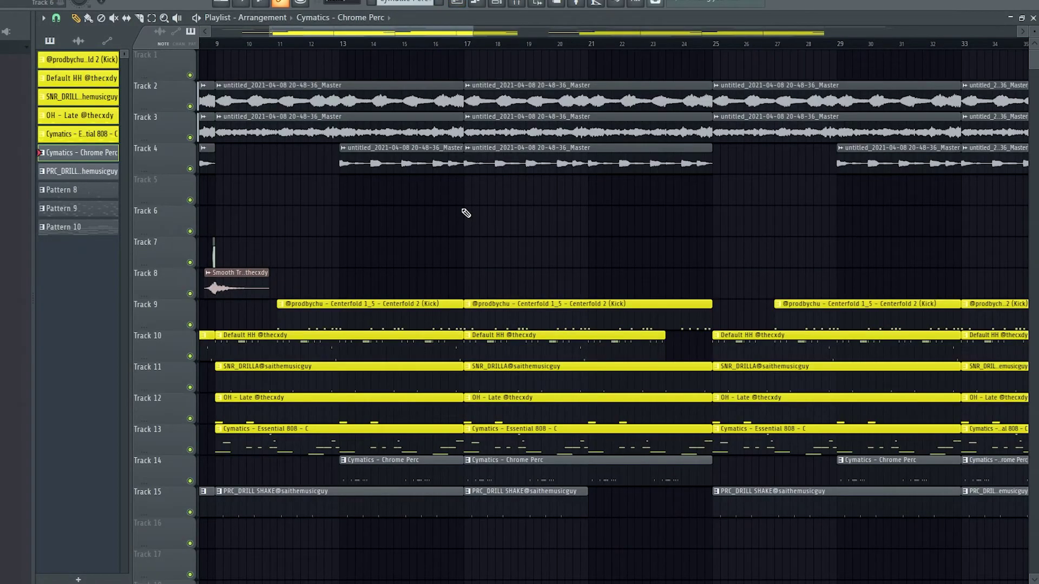
pyautogui.hscroll(-4, 465, 43)
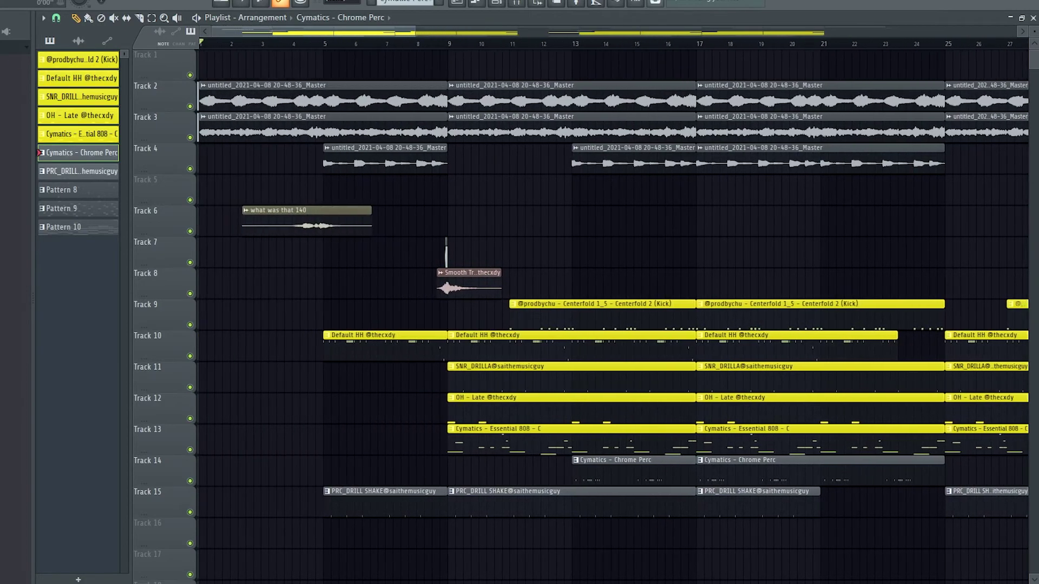
pyautogui.moveTo(202, 43)
pyautogui.mouseDown()
pyautogui.moveTo(332, 11)
pyautogui.moveTo(687, 84)
pyautogui.mouseUp()
# - Return to bar 1 and replay the full arrangement with the song's overall structure in view
pyautogui.scroll(-3, 608, 88)
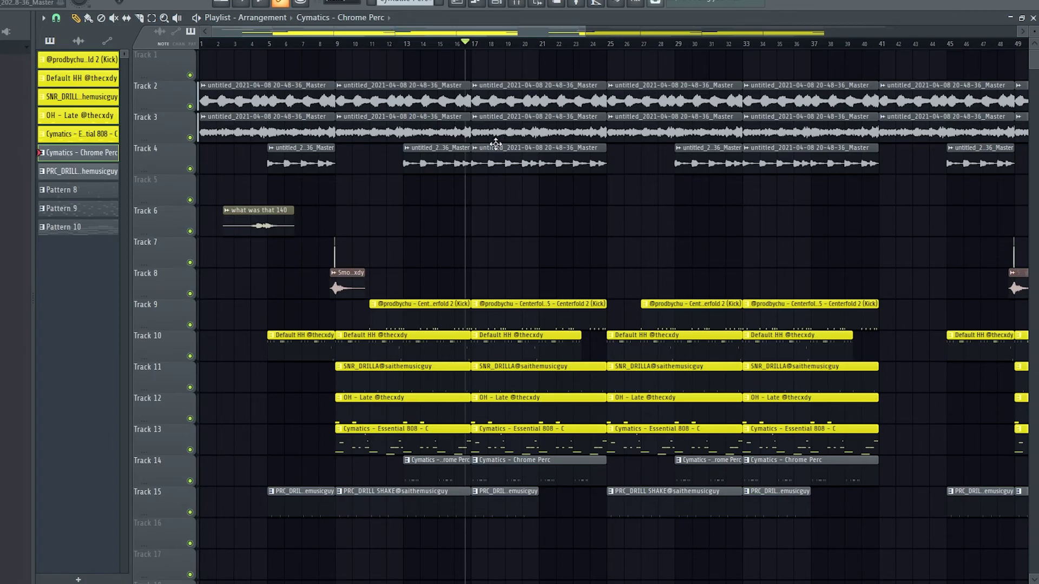
pyautogui.scroll(2, 495, 144)
pyautogui.moveTo(304, 32); pyautogui.dragTo(241, 37)
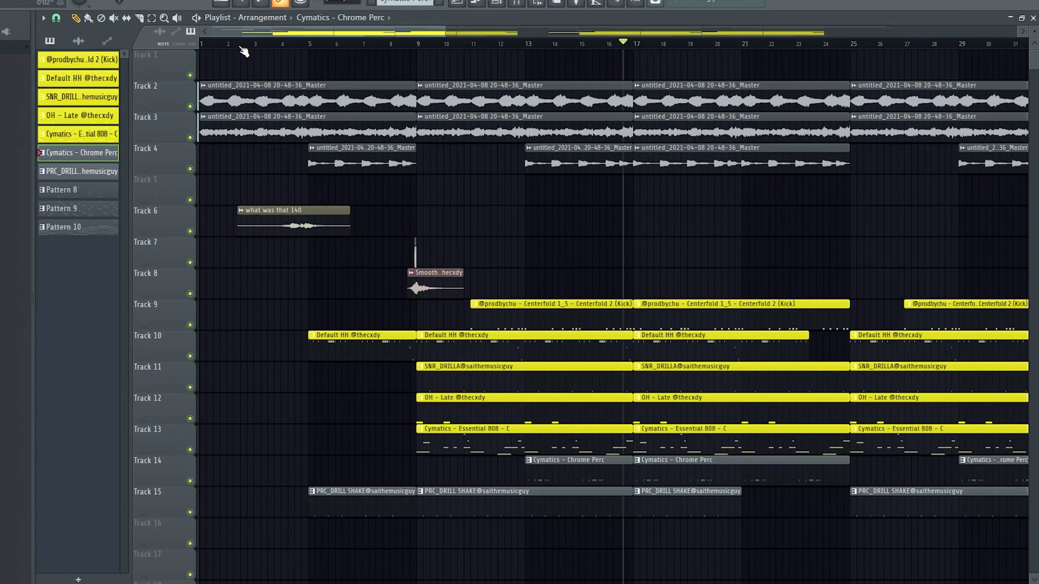
pyautogui.press('space')
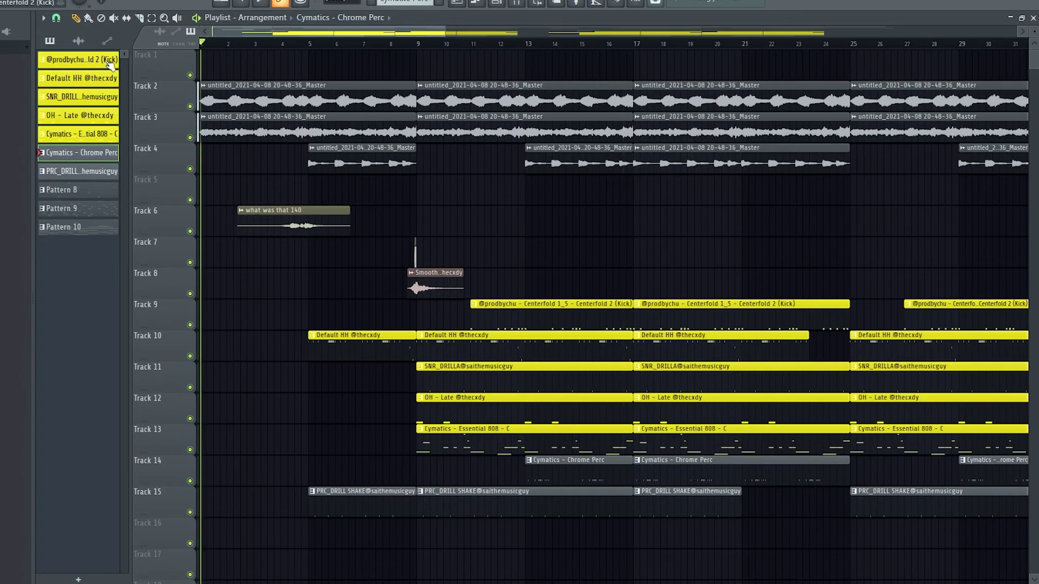
pyautogui.moveTo(444, 31); pyautogui.dragTo(825, 33)
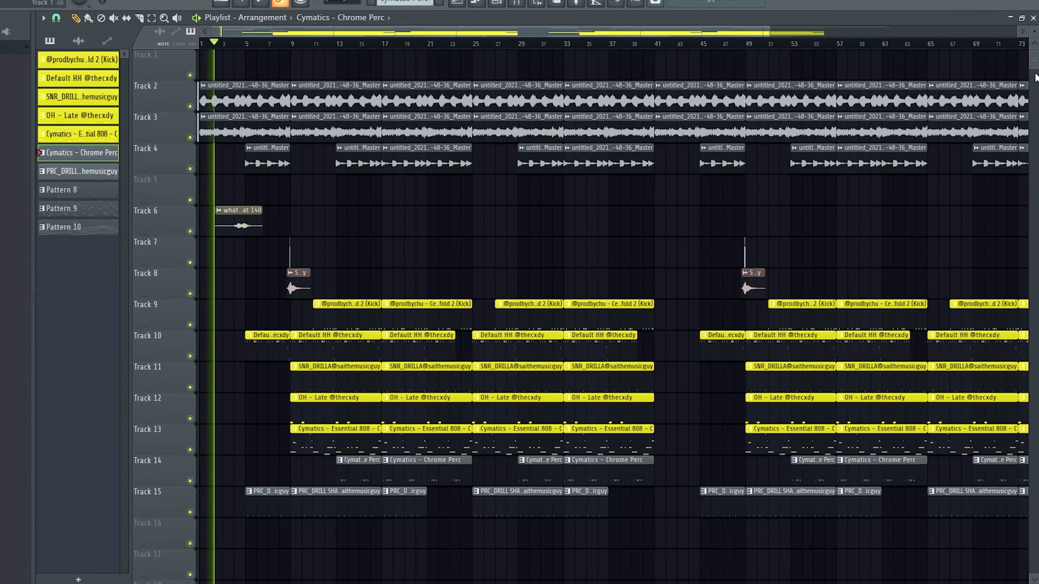